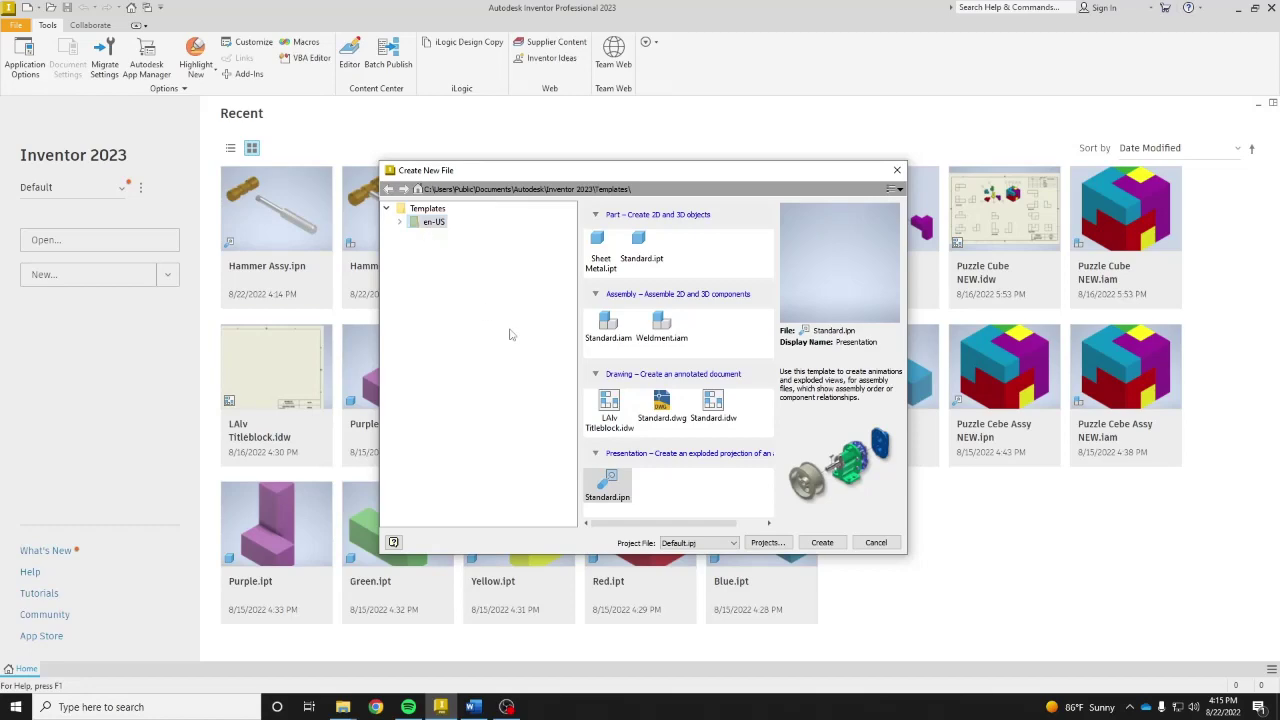
- Create a drawing from the LAlv Titleblock.idw template and load the Hammer Assy presentation as base view source, adding an automatic snapshot view
double_click(609, 405)
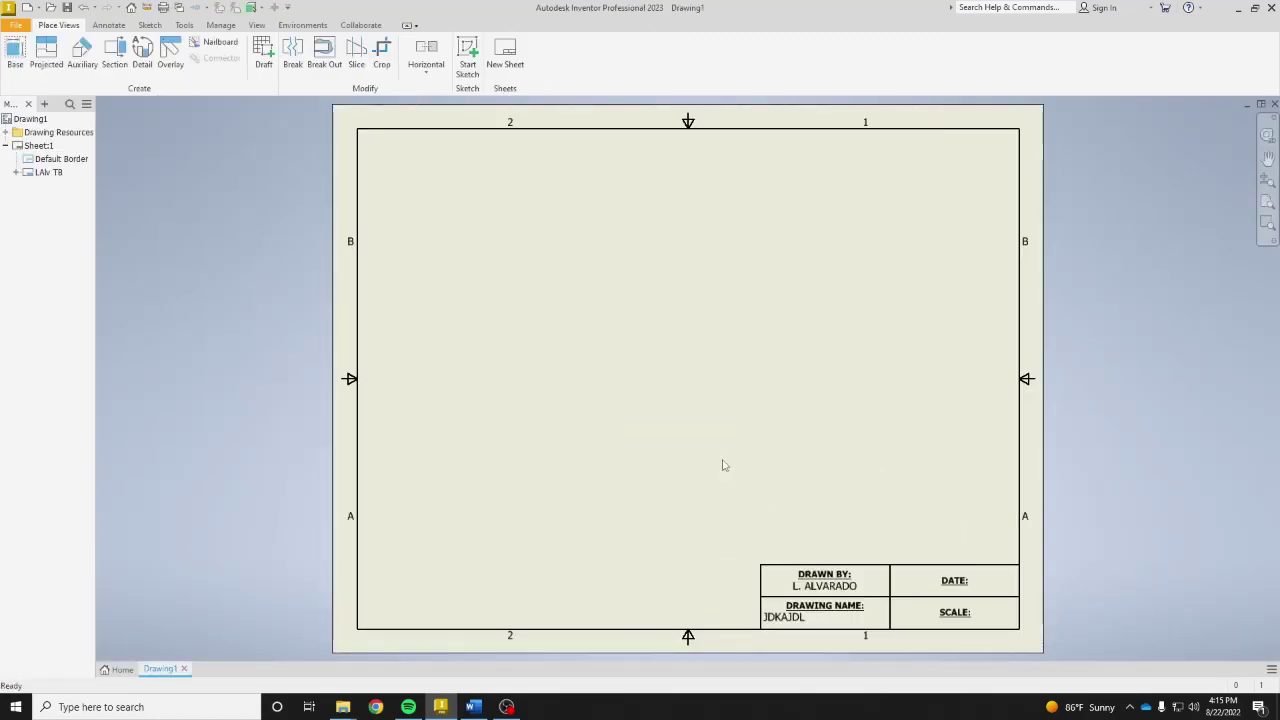
click(28, 52)
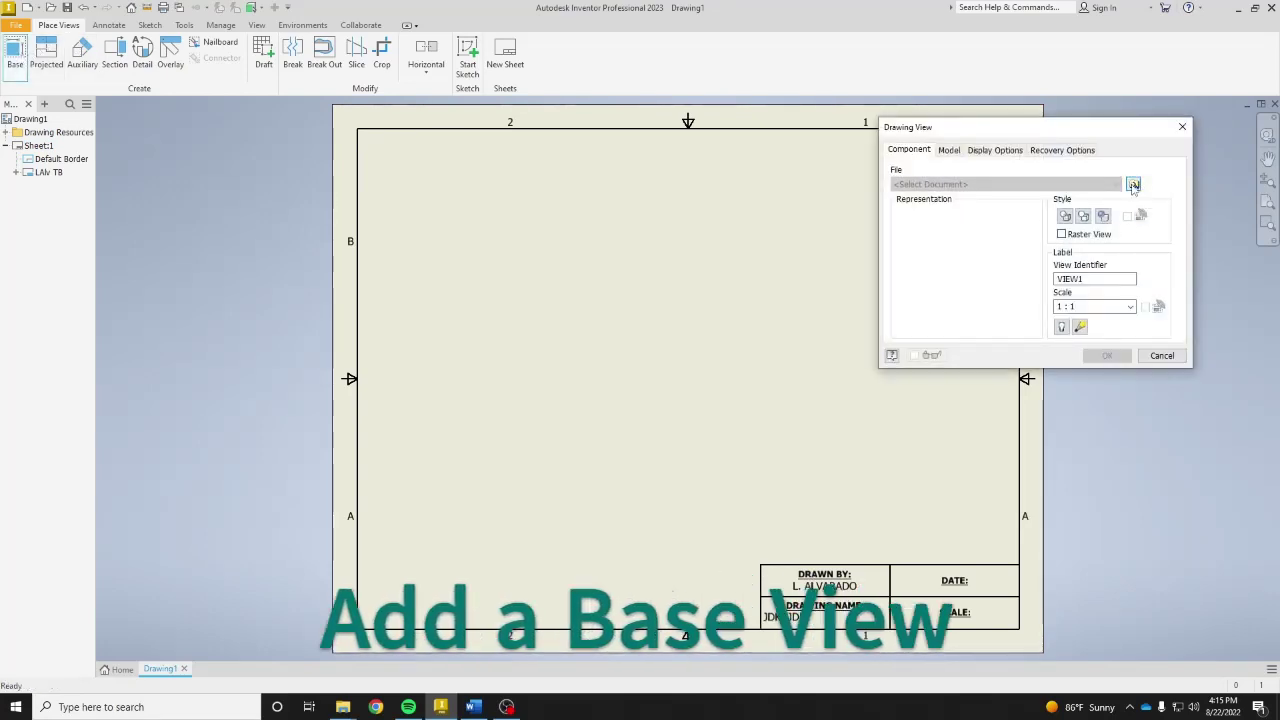
click(1133, 185)
click(770, 258)
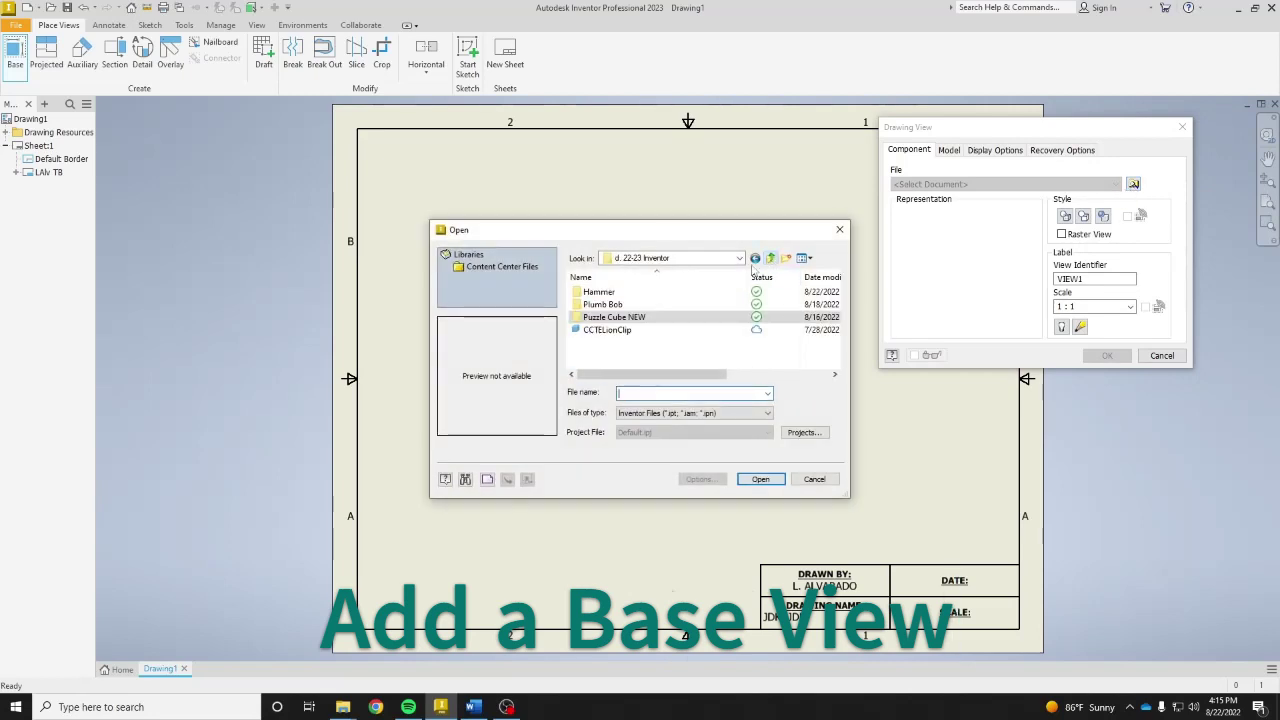
double_click(603, 291)
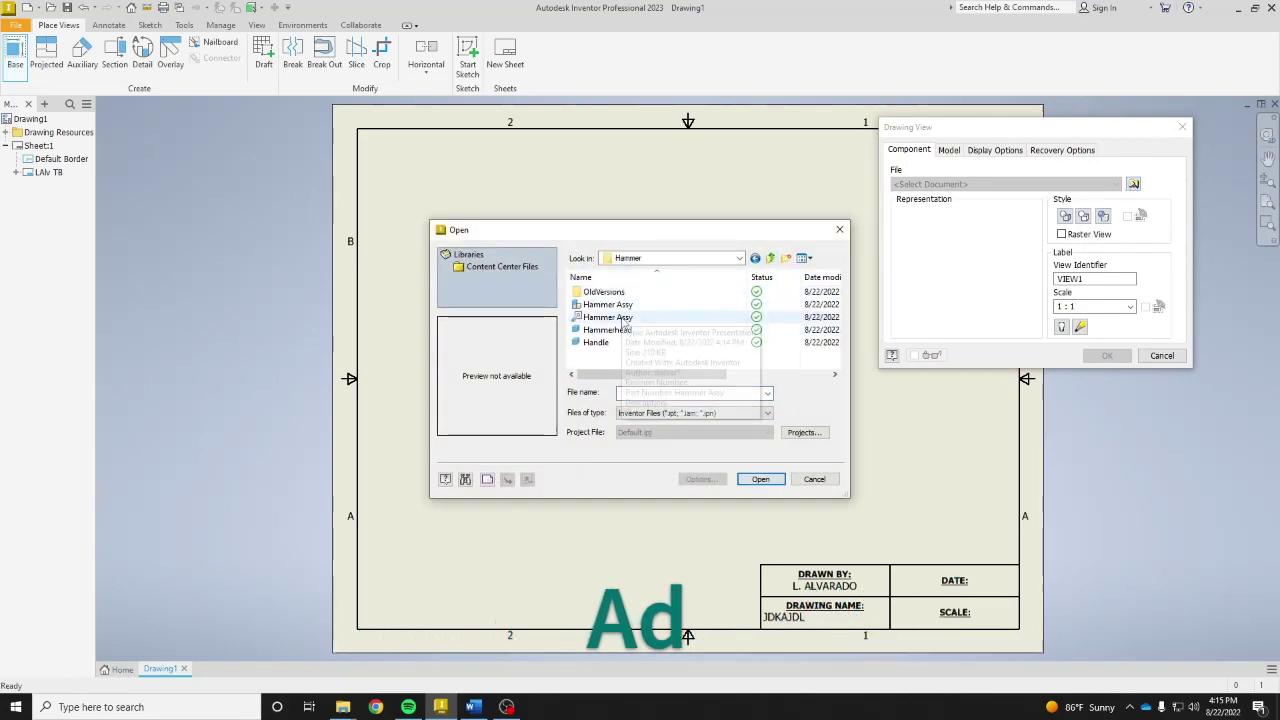
click(623, 318)
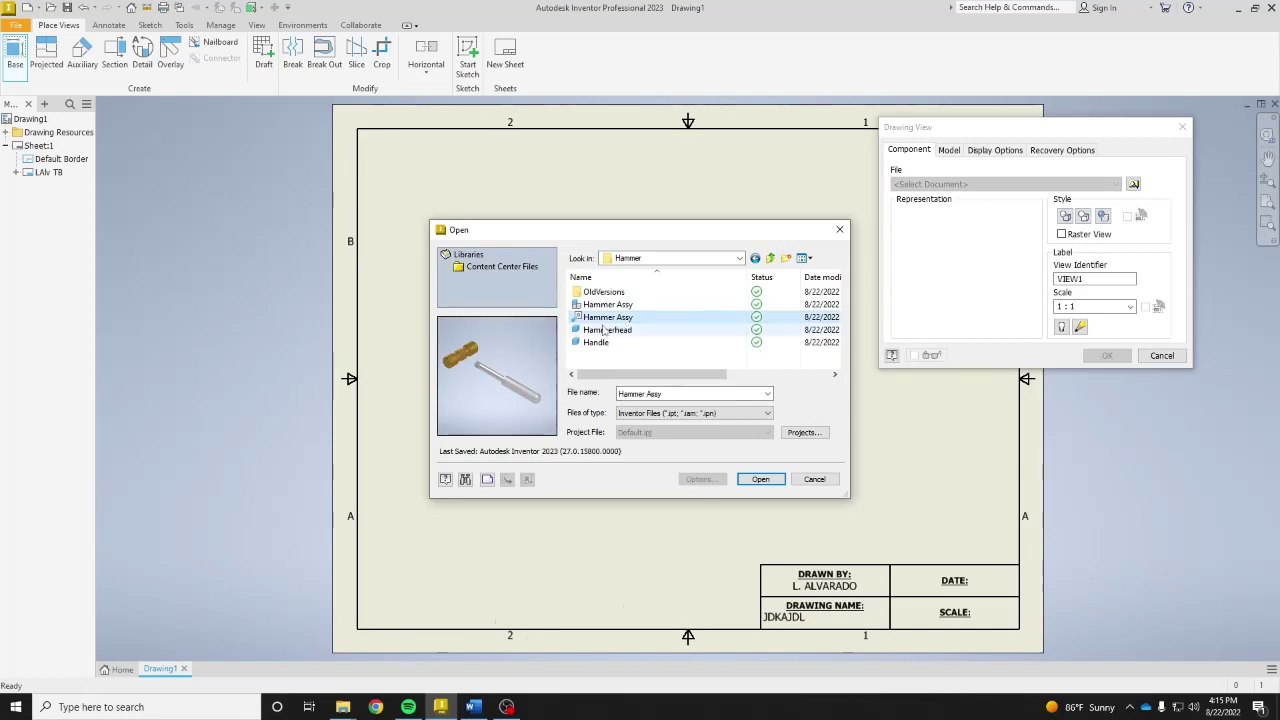
click(760, 480)
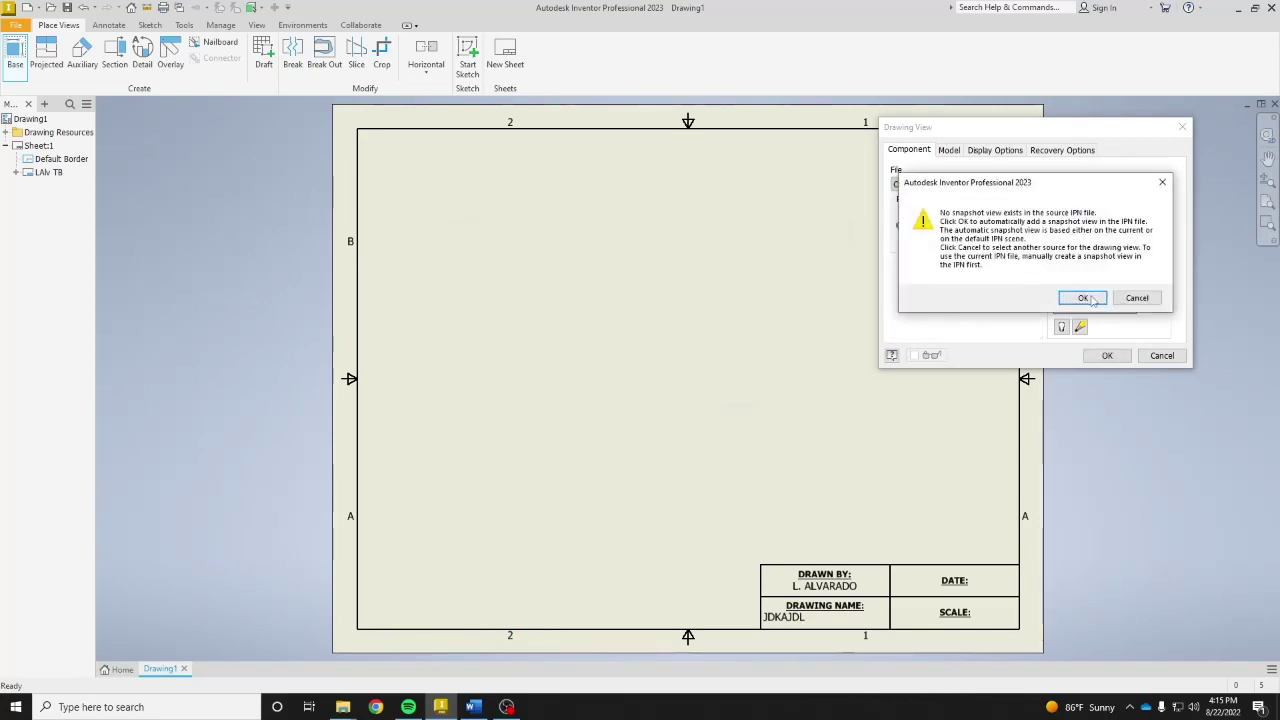
click(1085, 298)
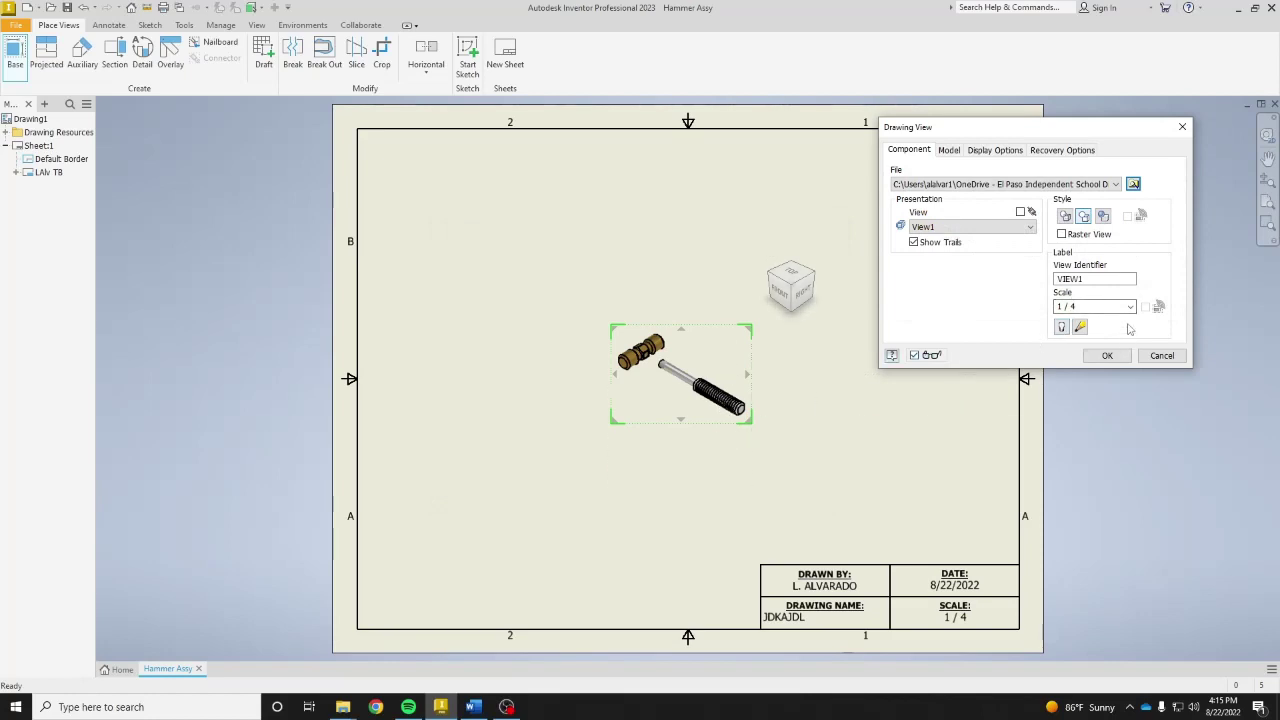
- Set the base view scale to 1 and place the exploded hammer view in the middle of the sheet
triple_click(1088, 306)
text(1)
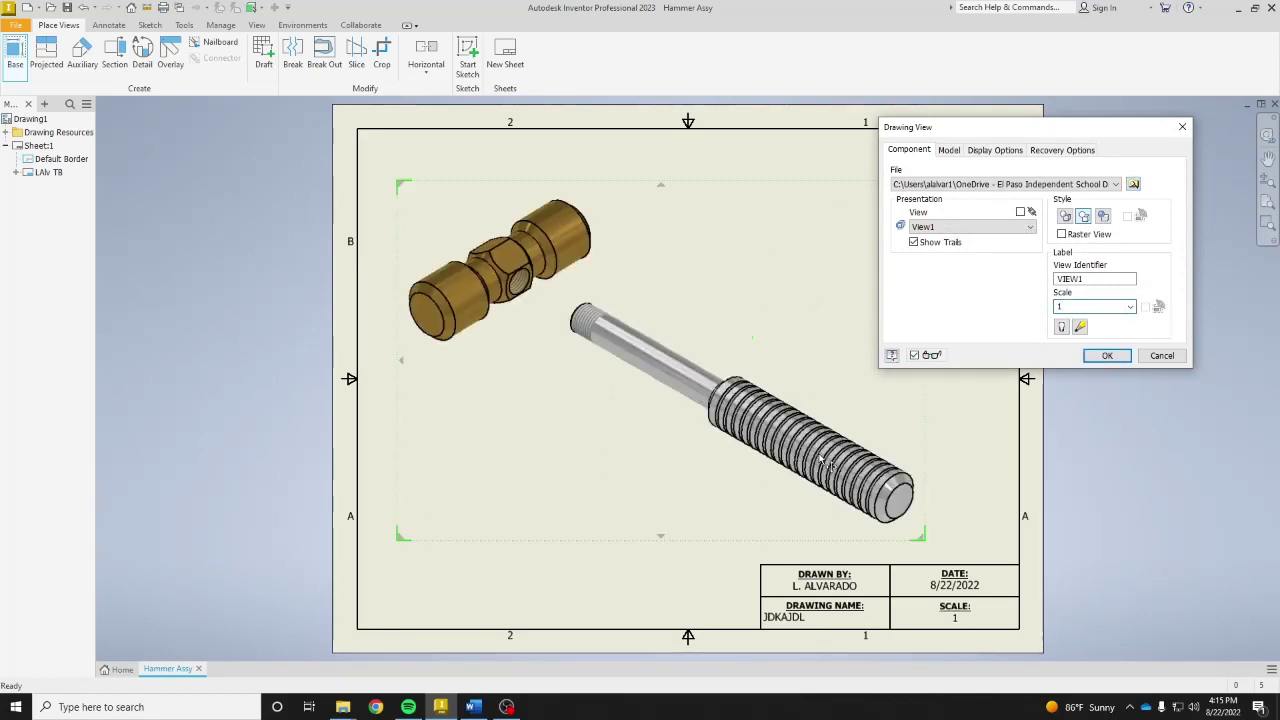
drag(811, 456, 840, 462)
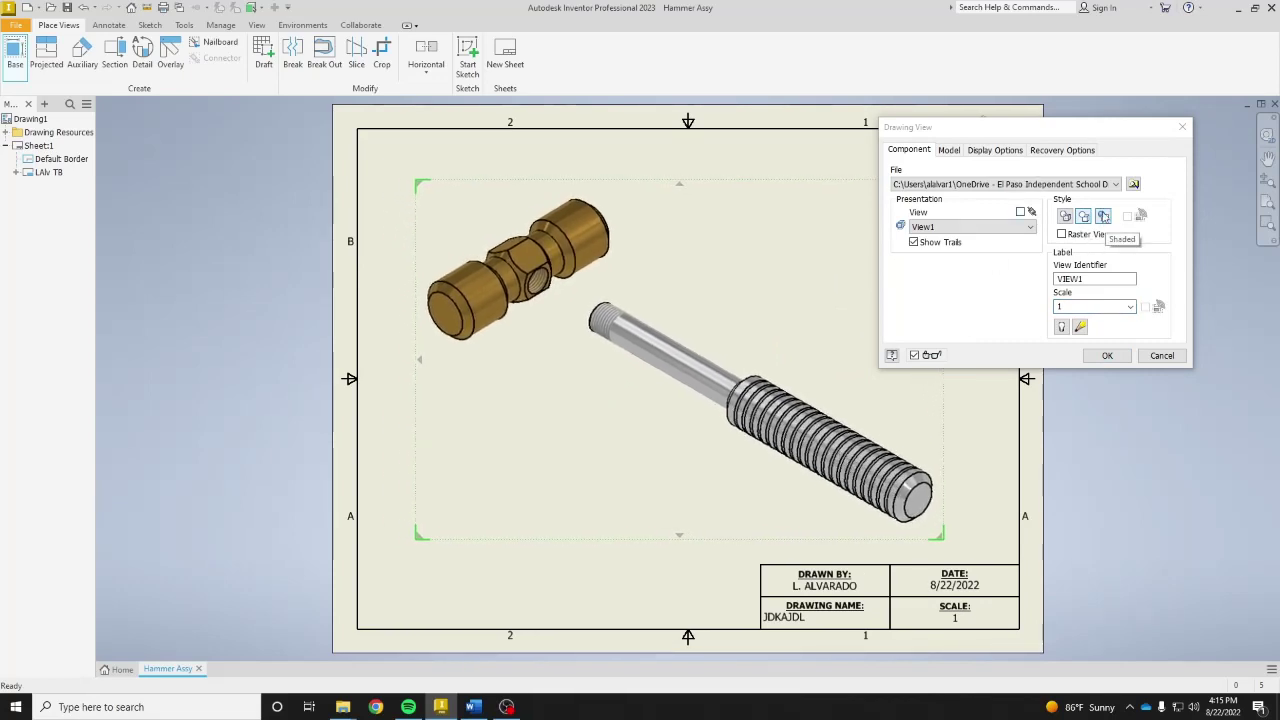
click(1110, 356)
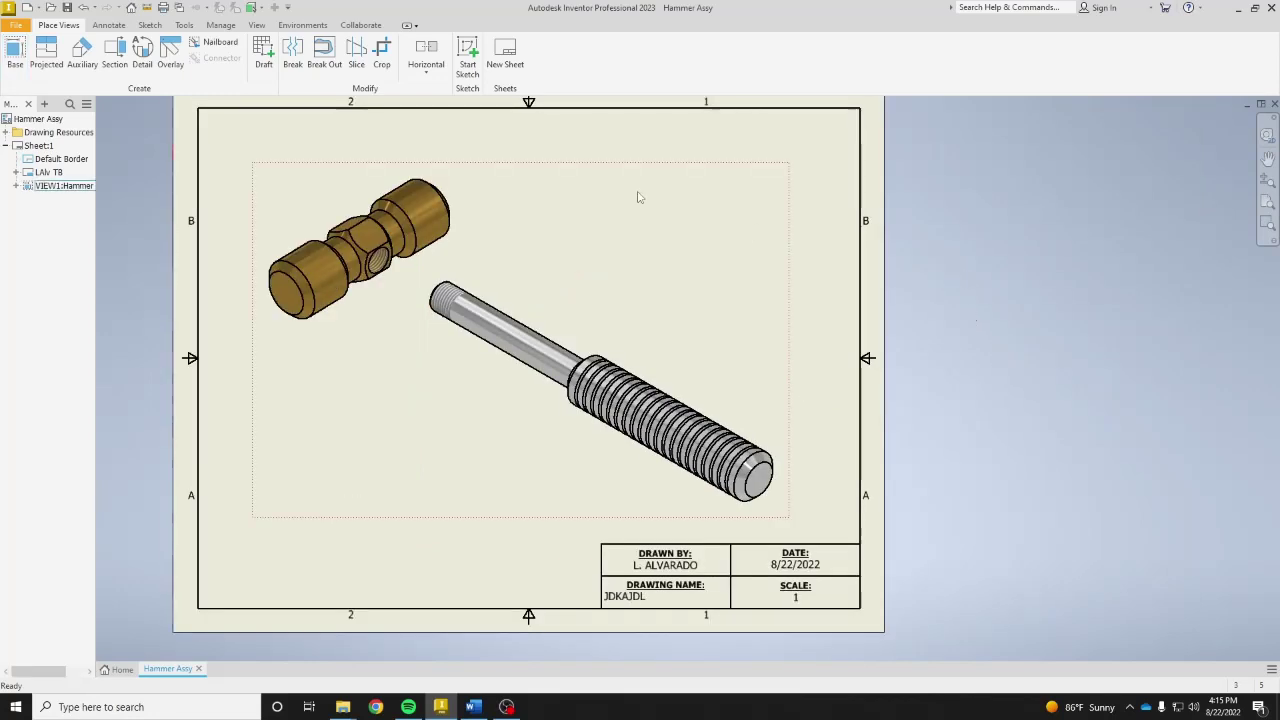
- Add a structured parts list for the hammer view, enabling its BOM view, and place it in the border's upper-right corner
click(110, 26)
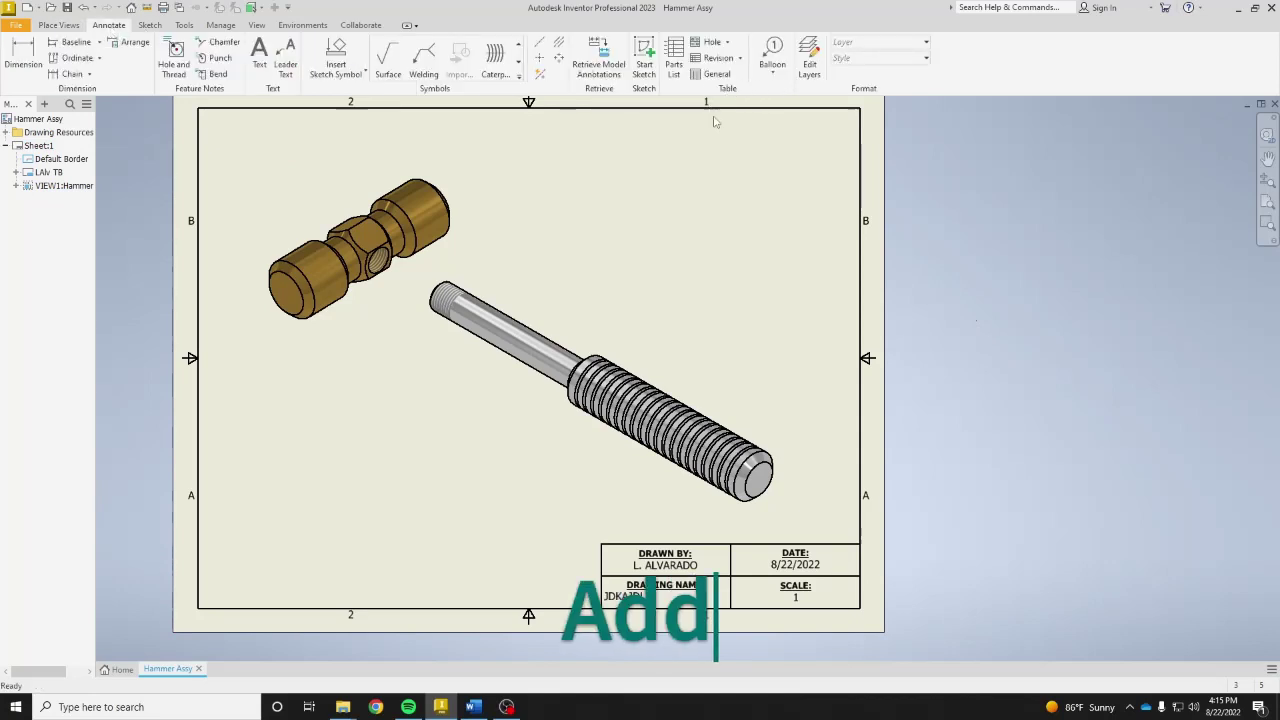
click(674, 68)
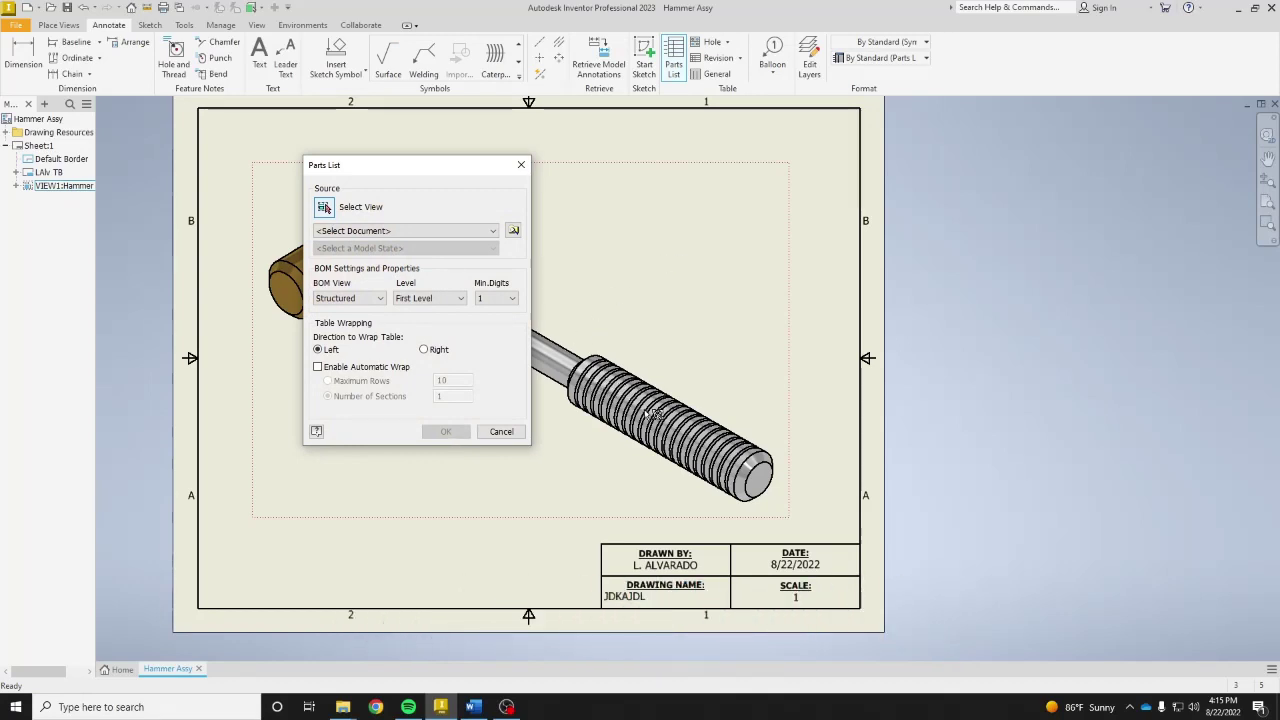
click(648, 412)
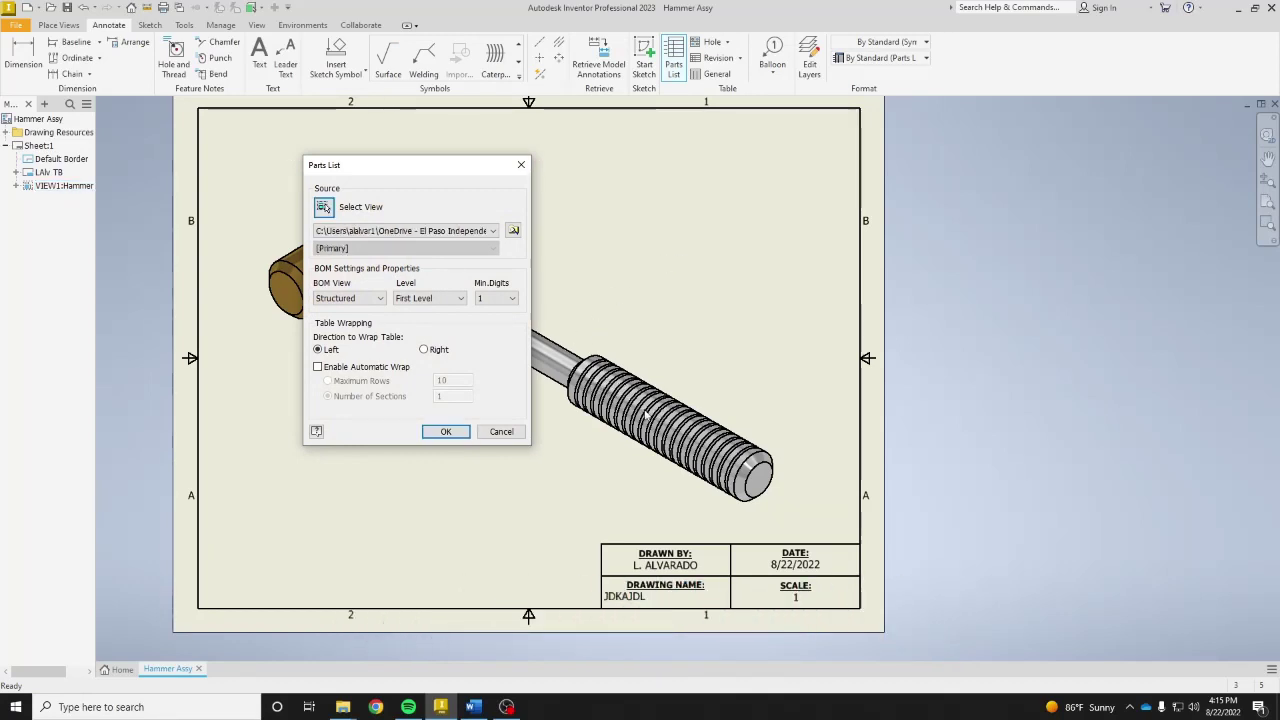
click(446, 431)
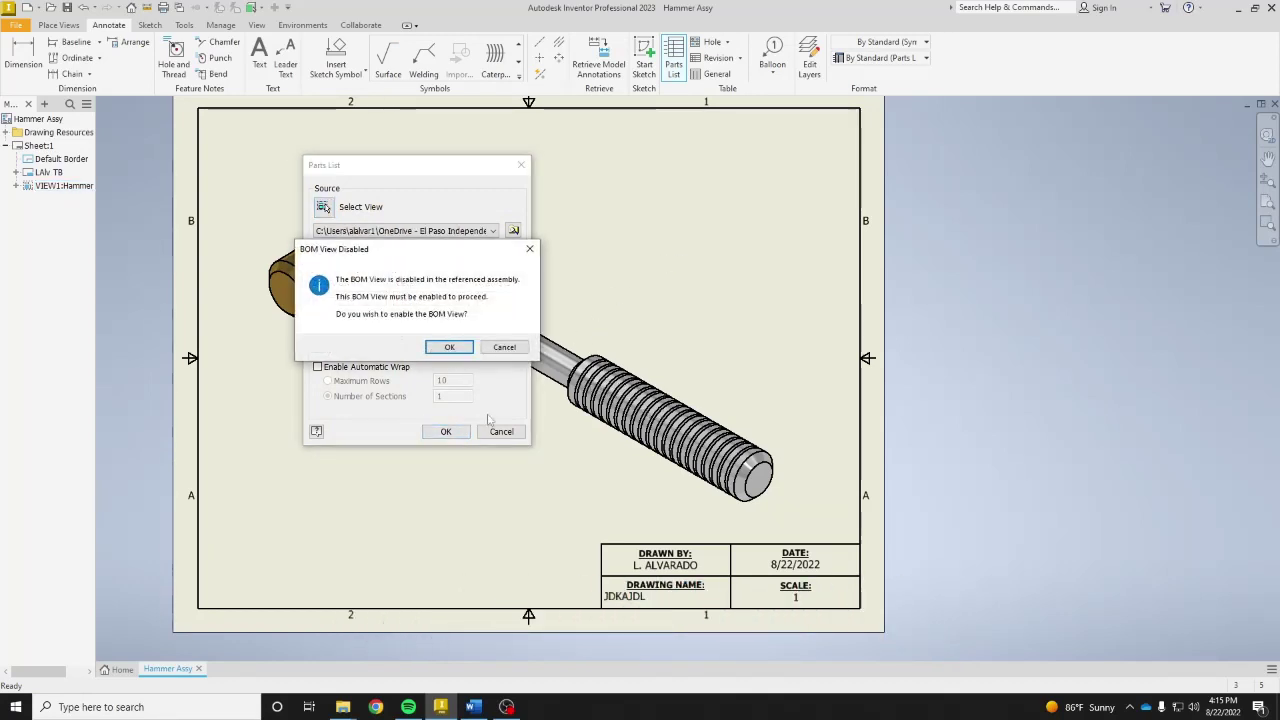
click(452, 347)
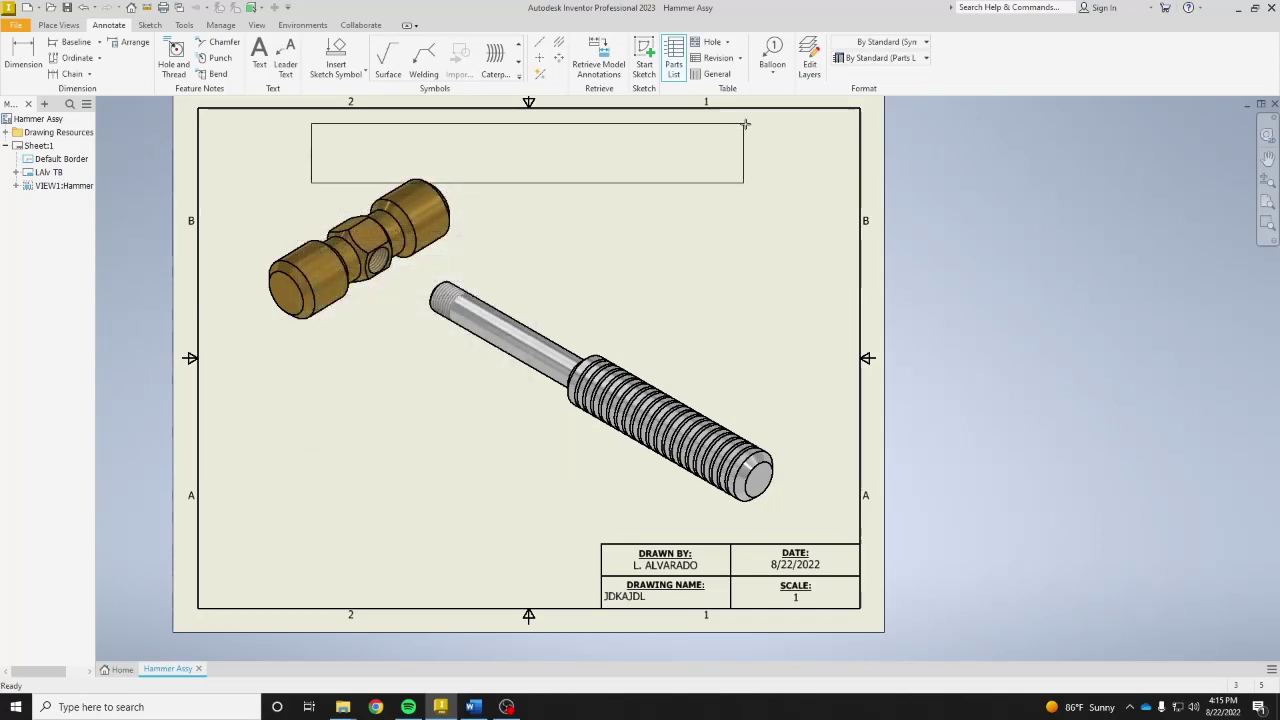
click(858, 113)
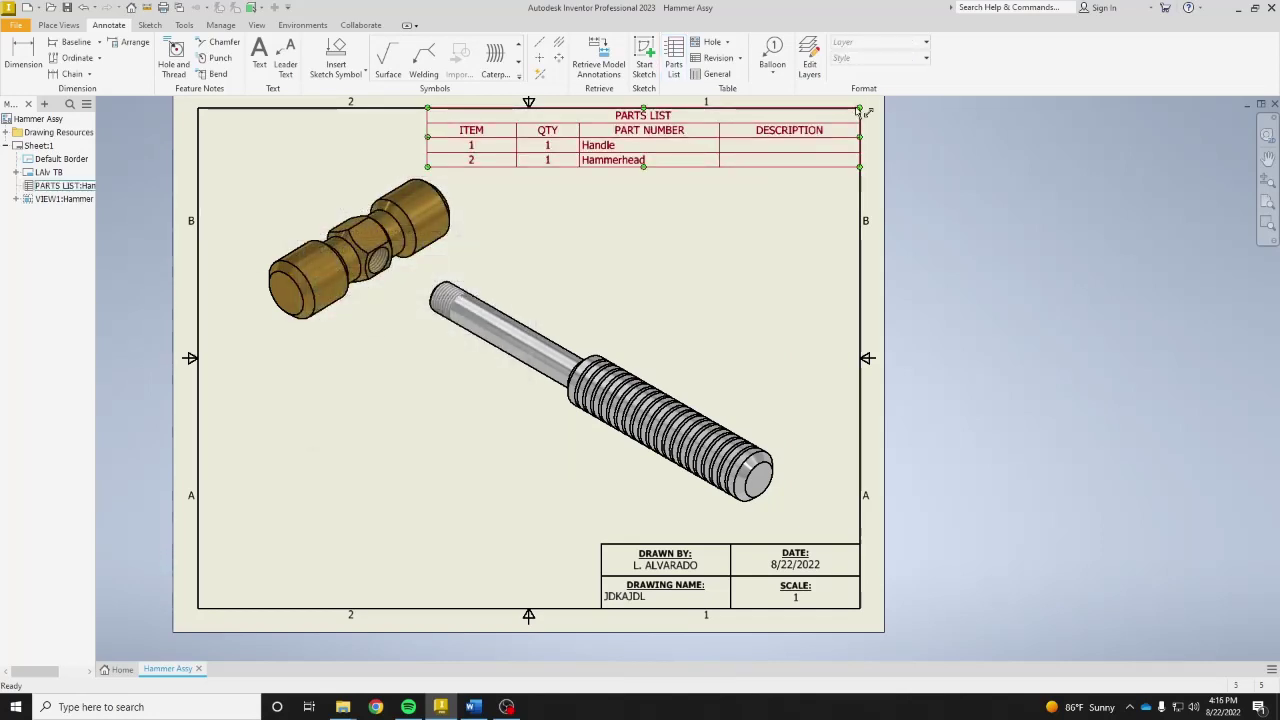
right_click(815, 225)
key(Escape)
- Edit the parts list and add the MATERIAL property to its selected columns
click(646, 128)
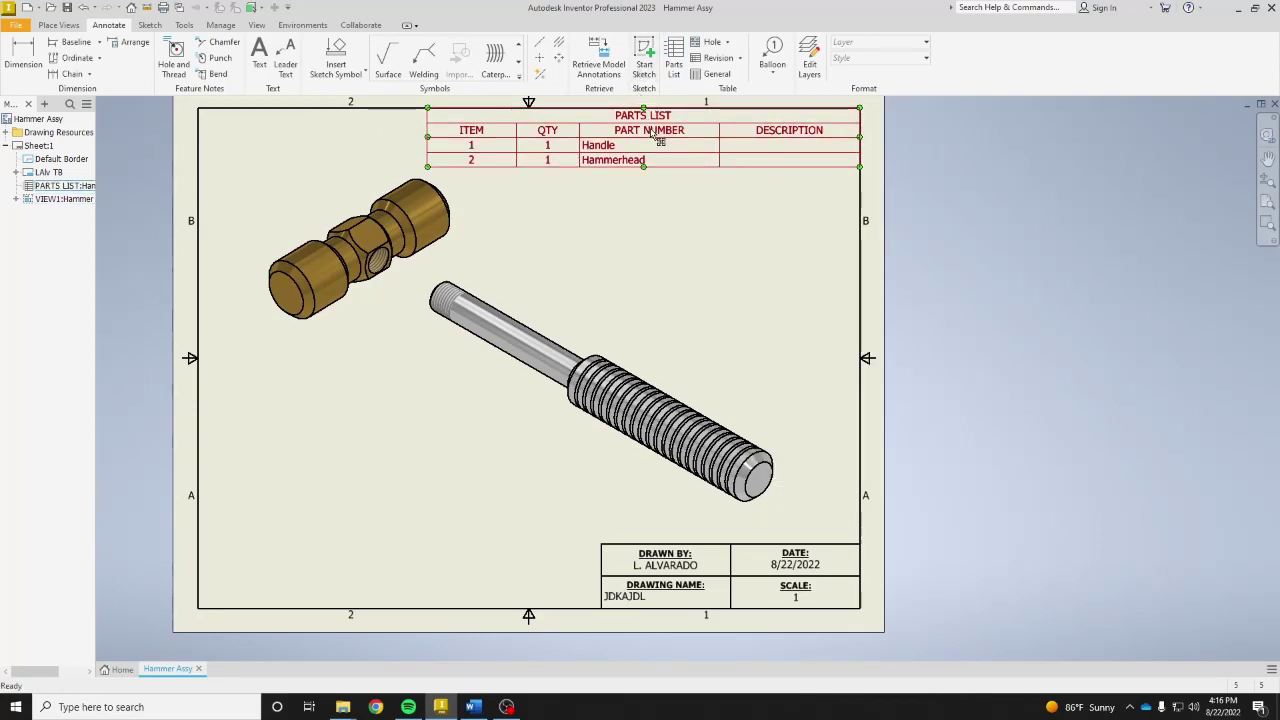
double_click(655, 136)
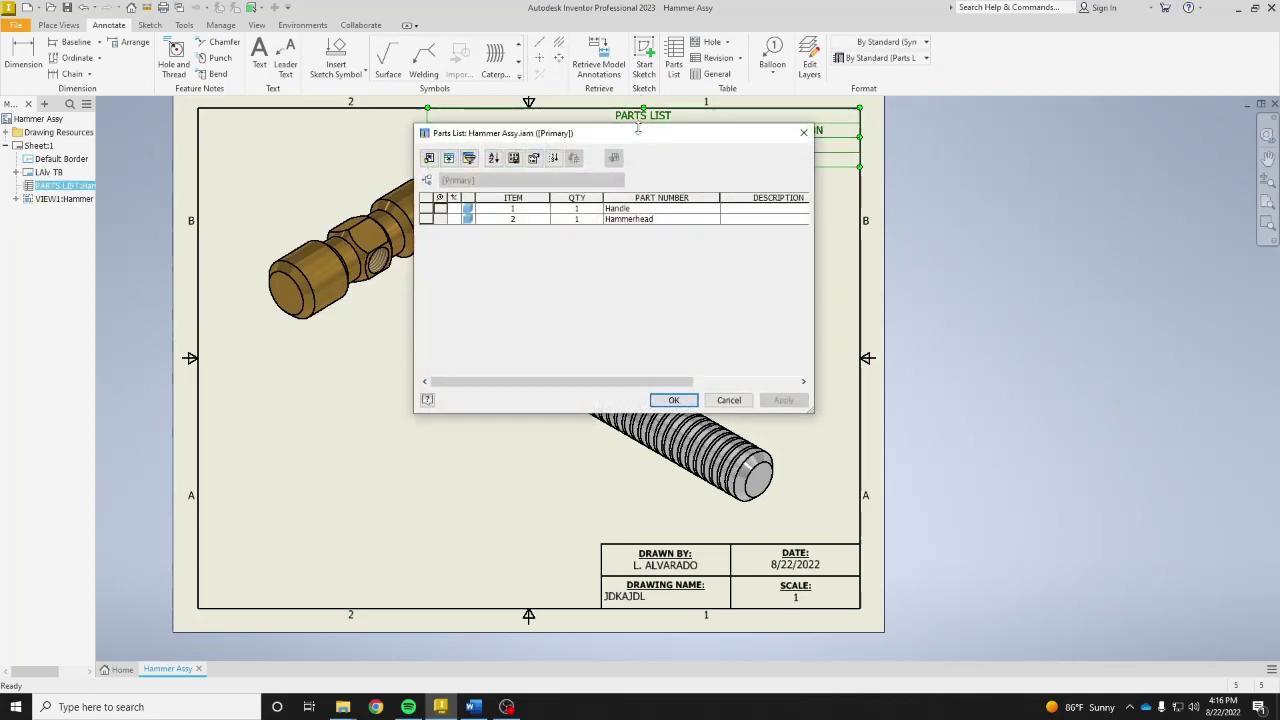
click(429, 158)
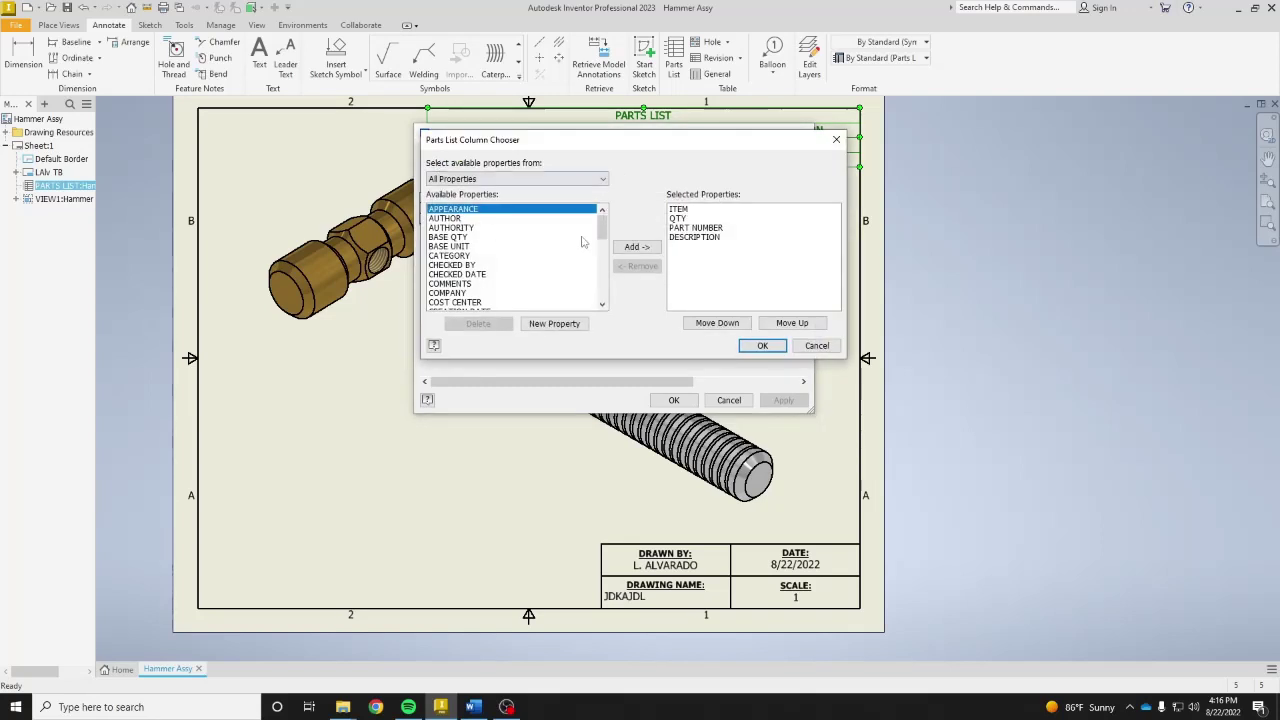
scroll(545, 245, down, 2)
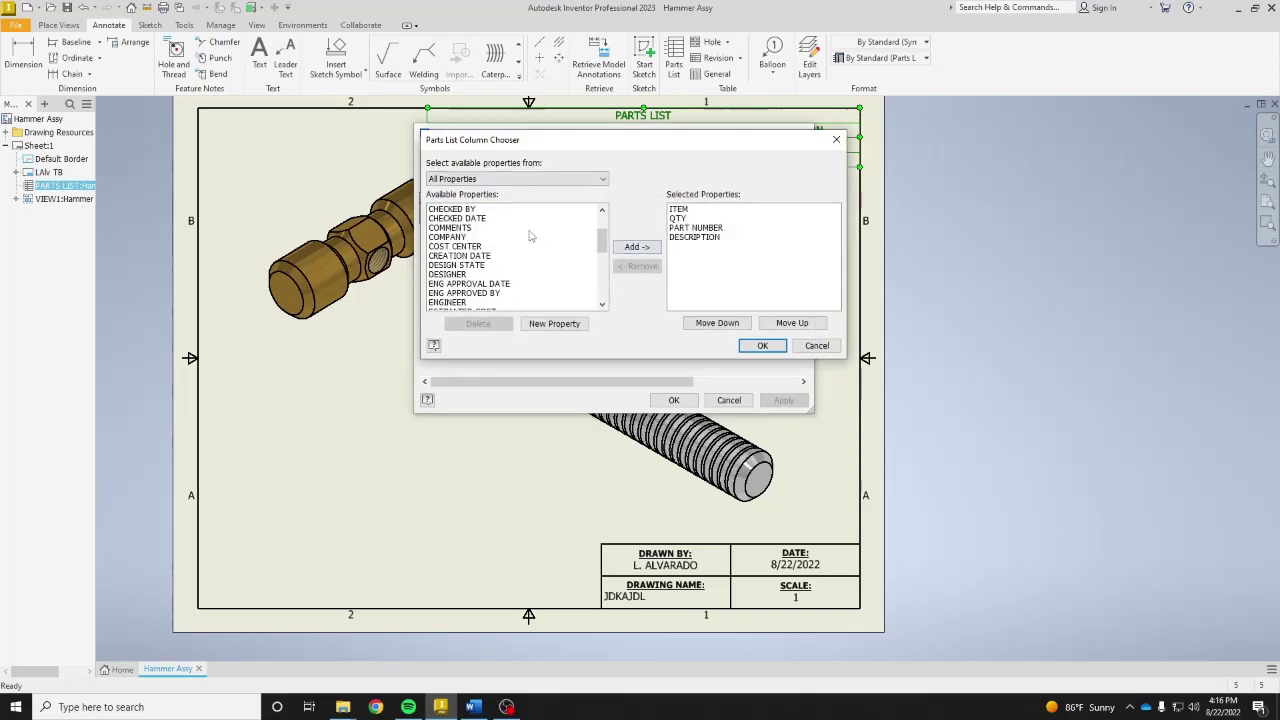
scroll(531, 236, down, 3)
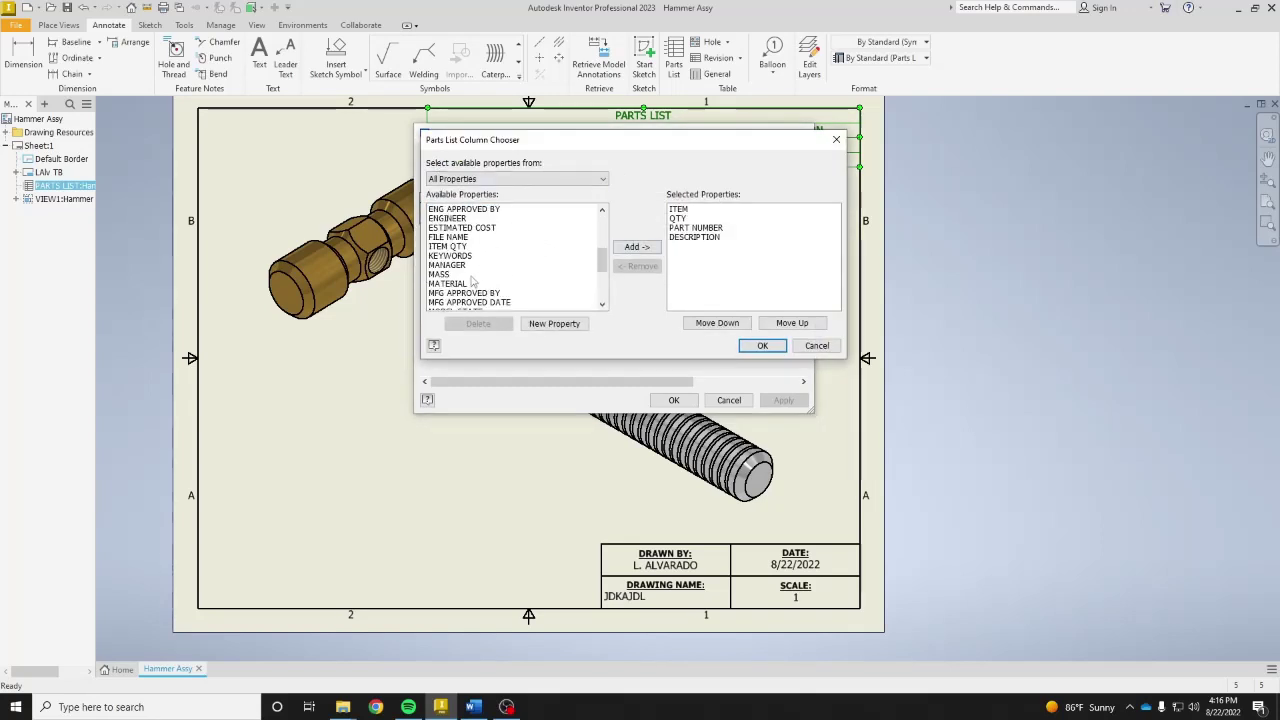
click(460, 284)
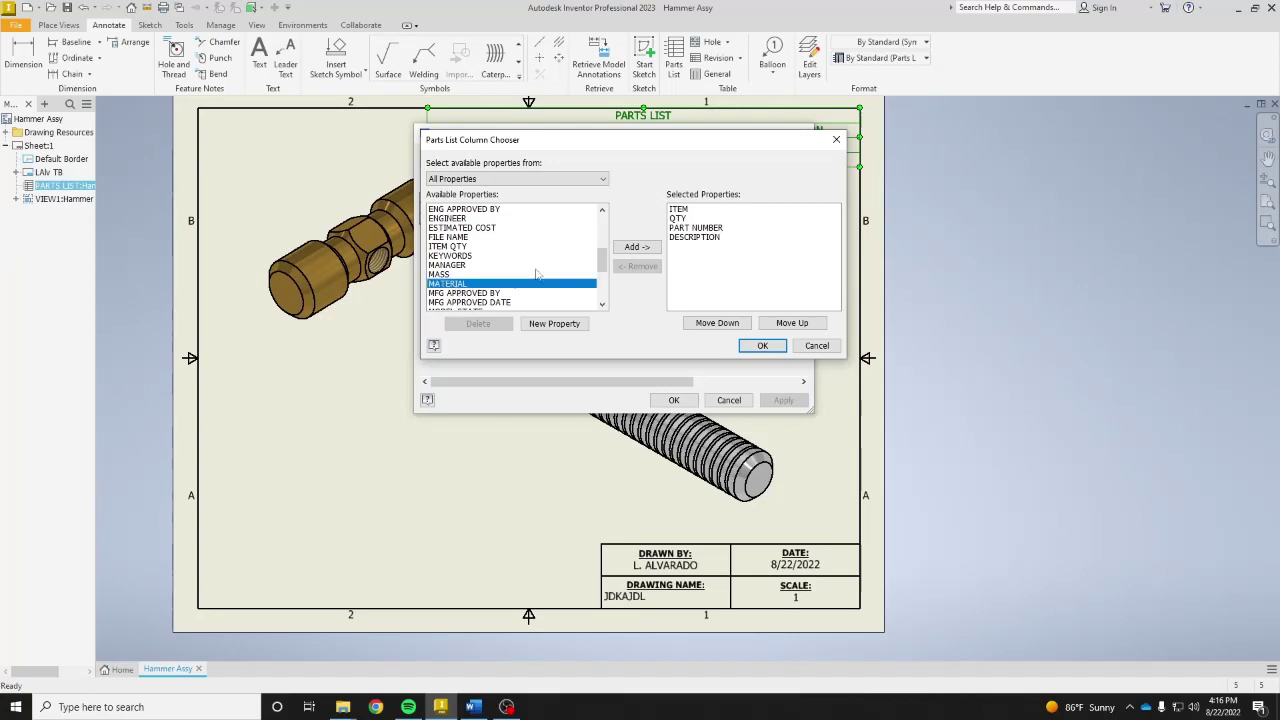
click(637, 247)
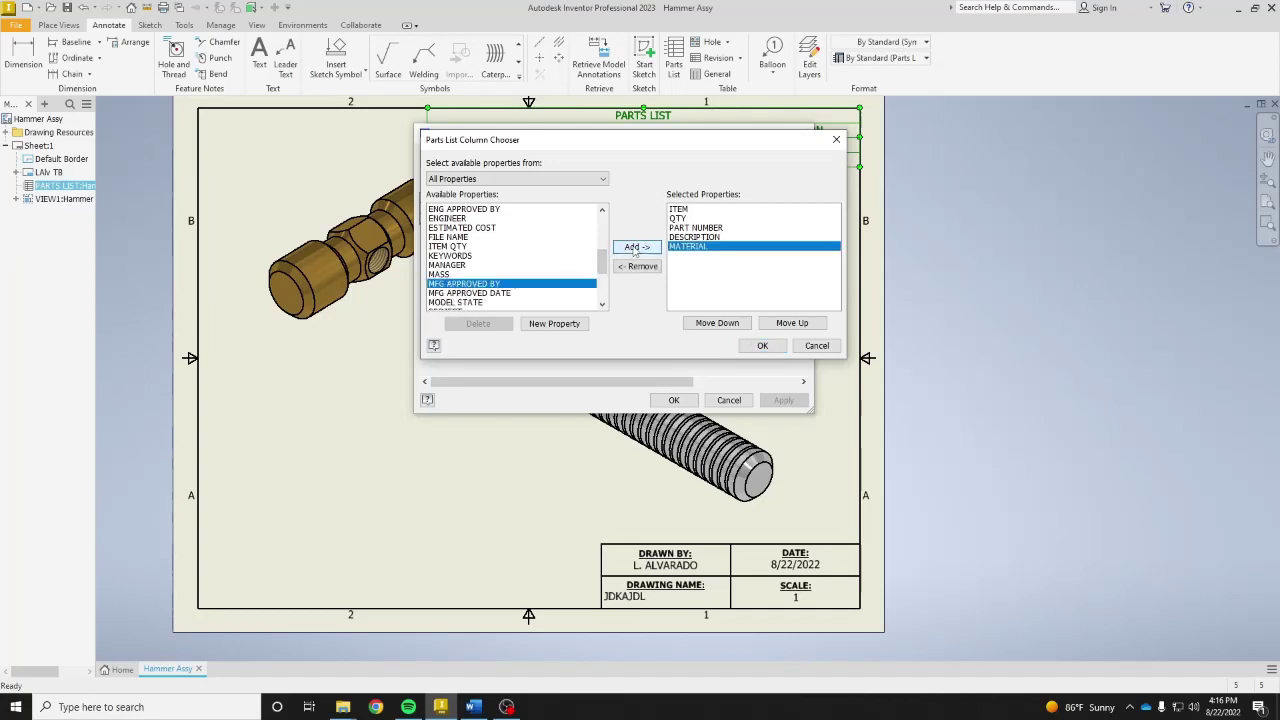
- Remove the DESCRIPTION column from the parts list and apply the column changes
click(688, 238)
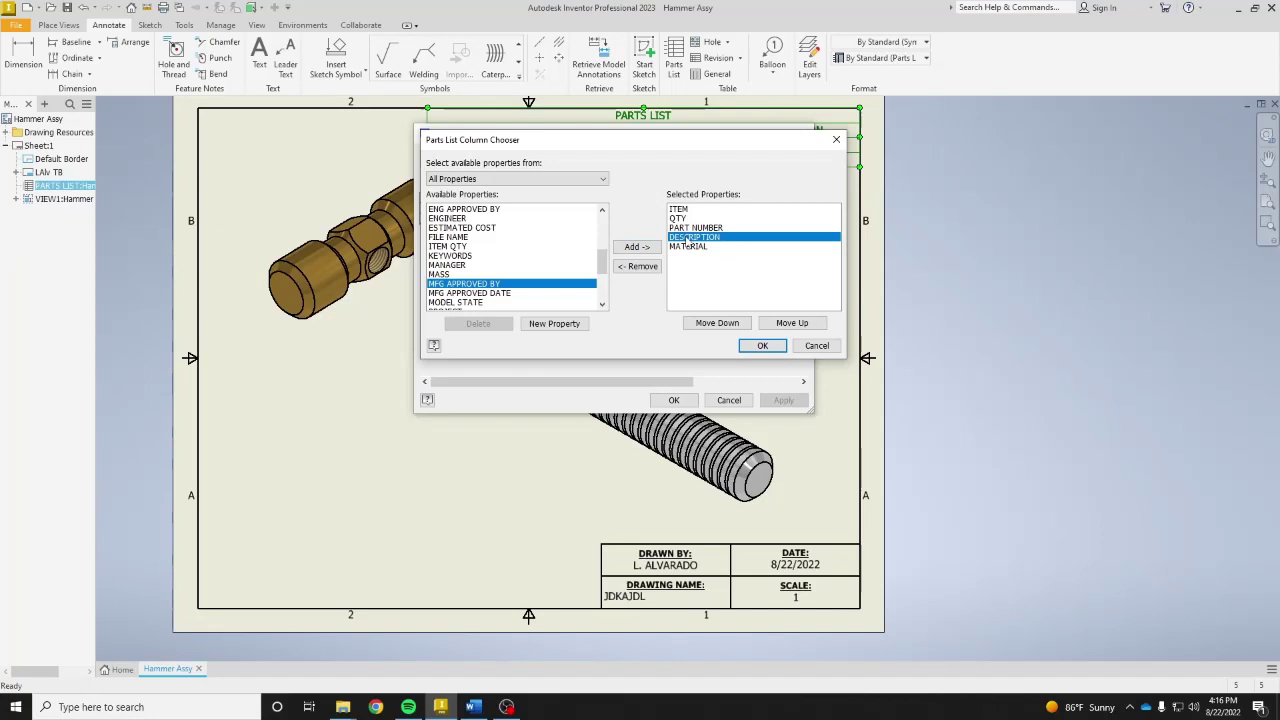
click(650, 267)
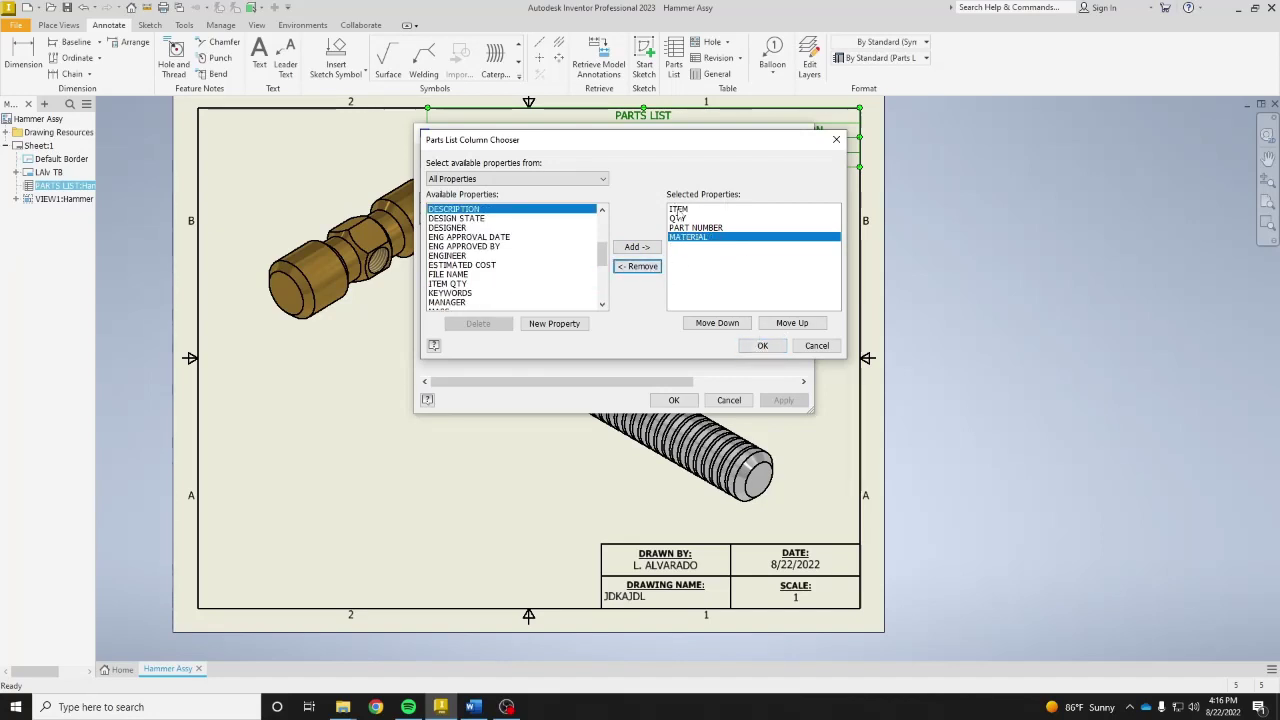
click(762, 346)
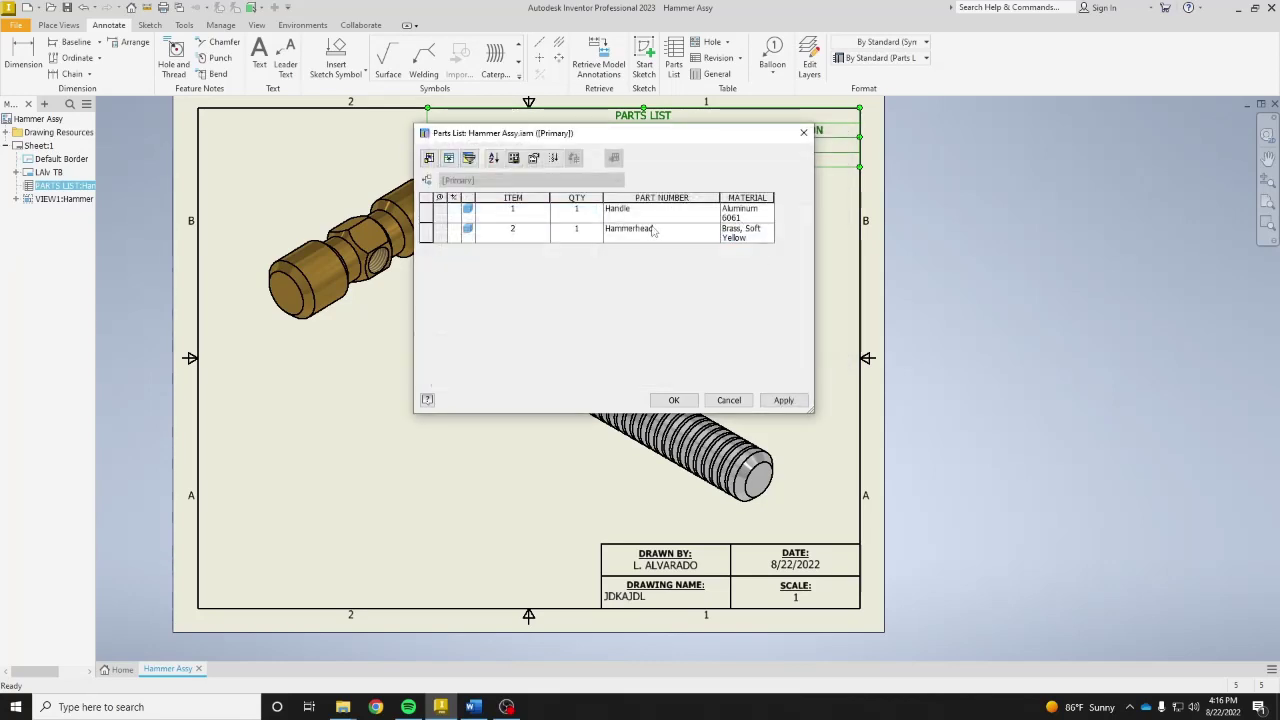
click(686, 401)
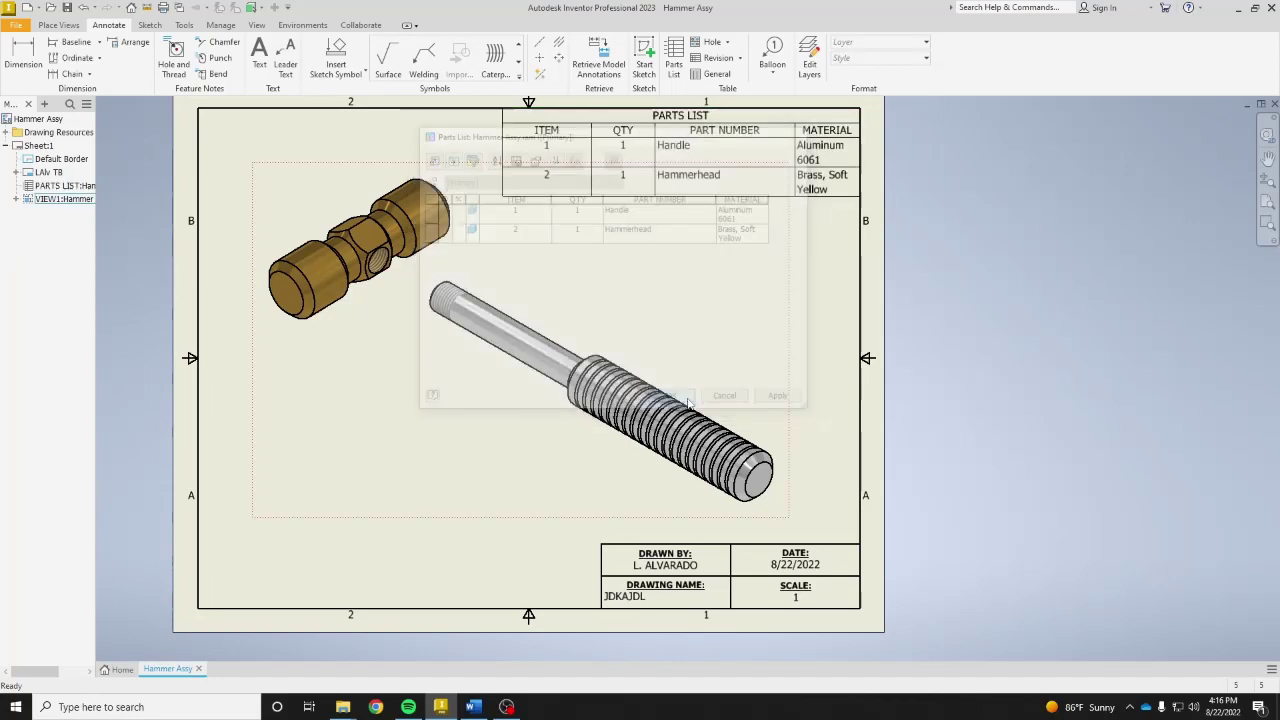
- Widen the parts list's MATERIAL column to fit each material on one line and narrow the other columns
click(795, 150)
drag(795, 150, 761, 160)
drag(624, 145, 666, 145)
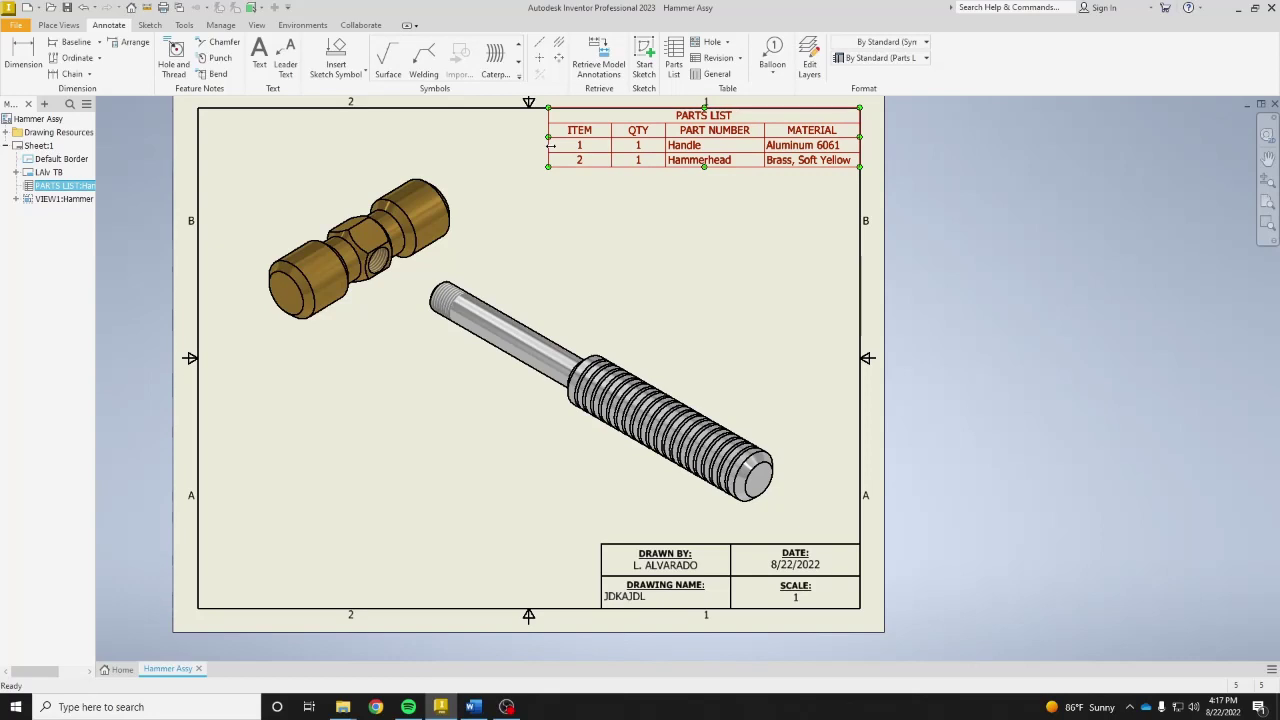
key(Escape)
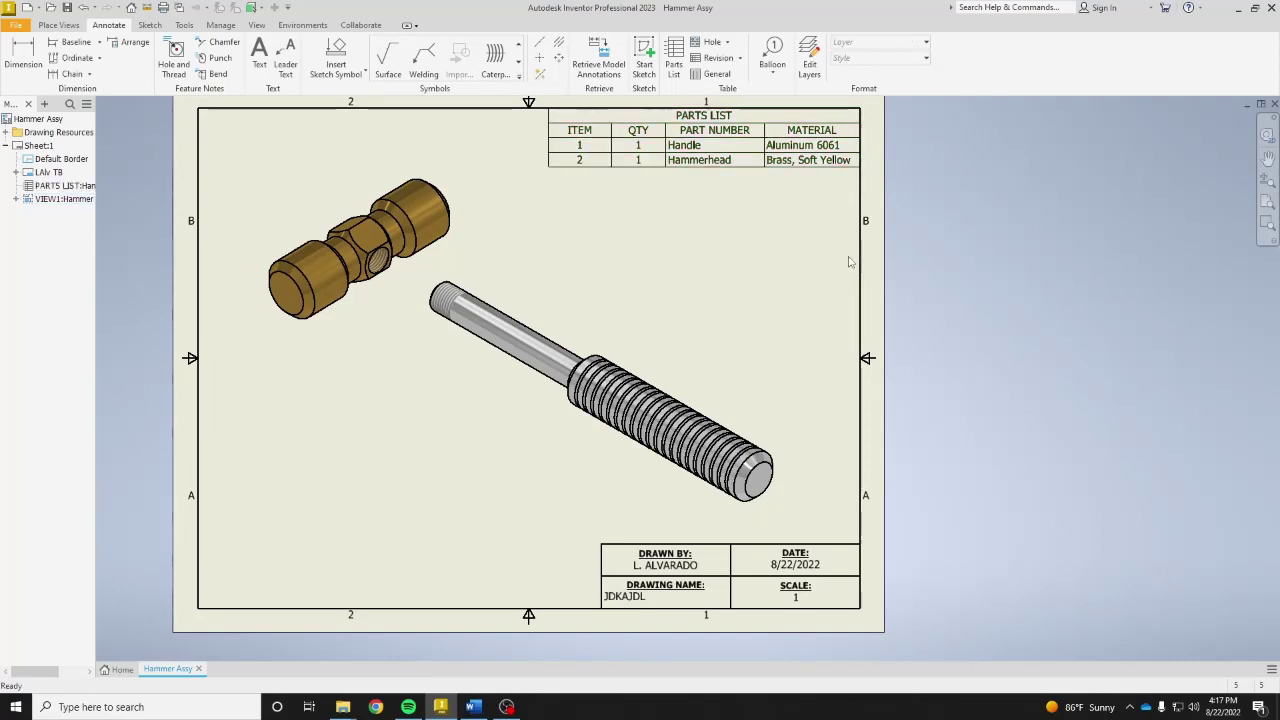
- Insert an empty general table with 2 columns and 6 data rows in the border's lower-left corner
click(715, 76)
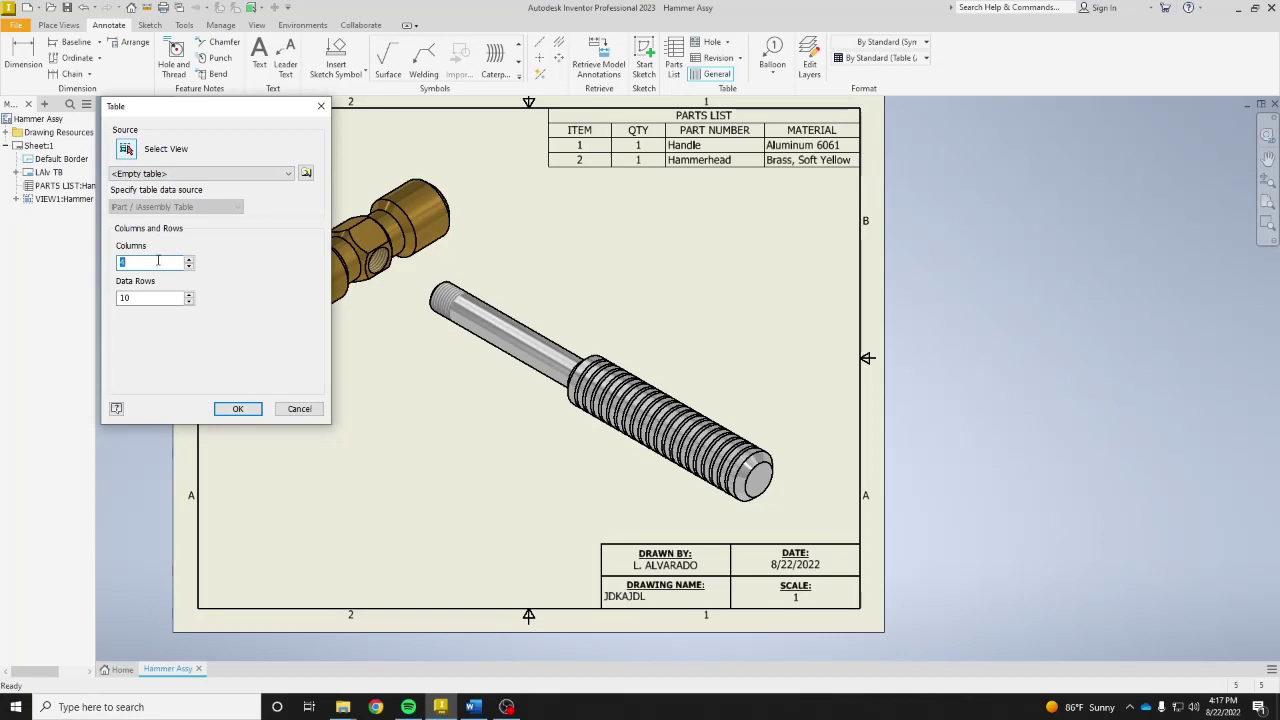
text(2)
drag(148, 299, 117, 302)
text(6)
click(238, 410)
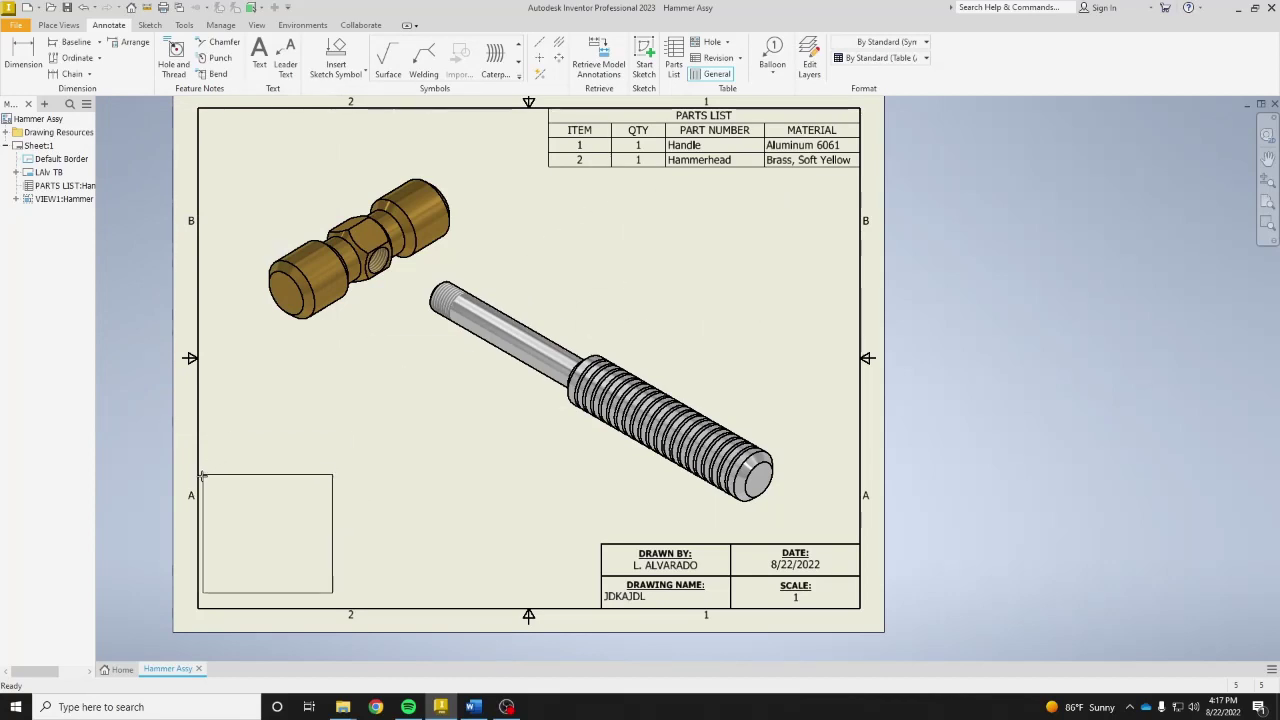
click(233, 487)
- Edit the general table and set its title to UNSPECIFIED TOLERANCES in the table layout
click(262, 498)
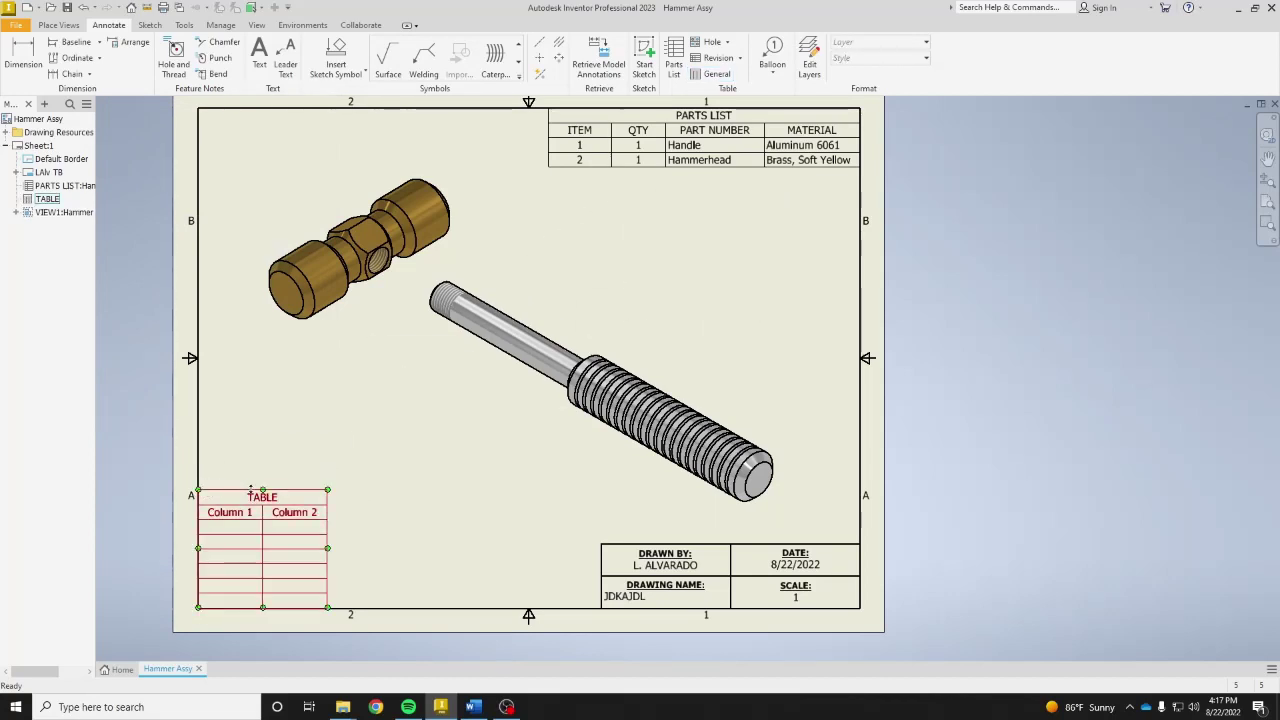
double_click(262, 498)
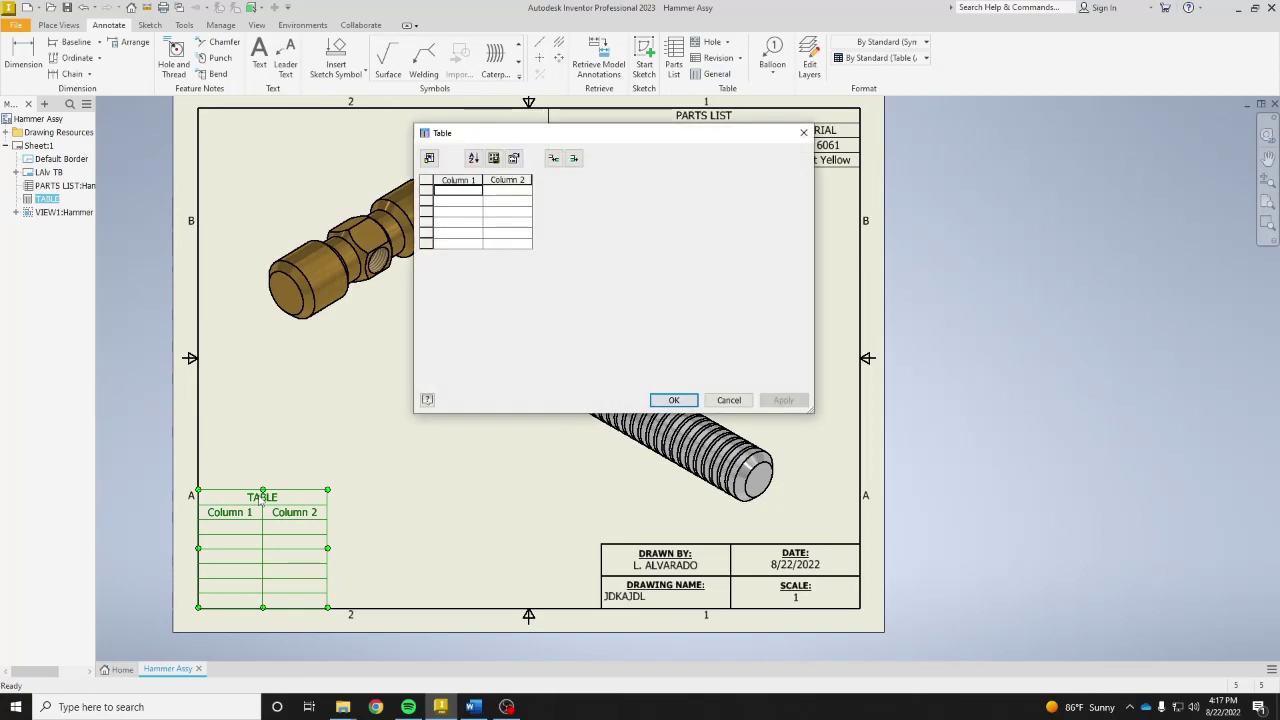
right_click(459, 180)
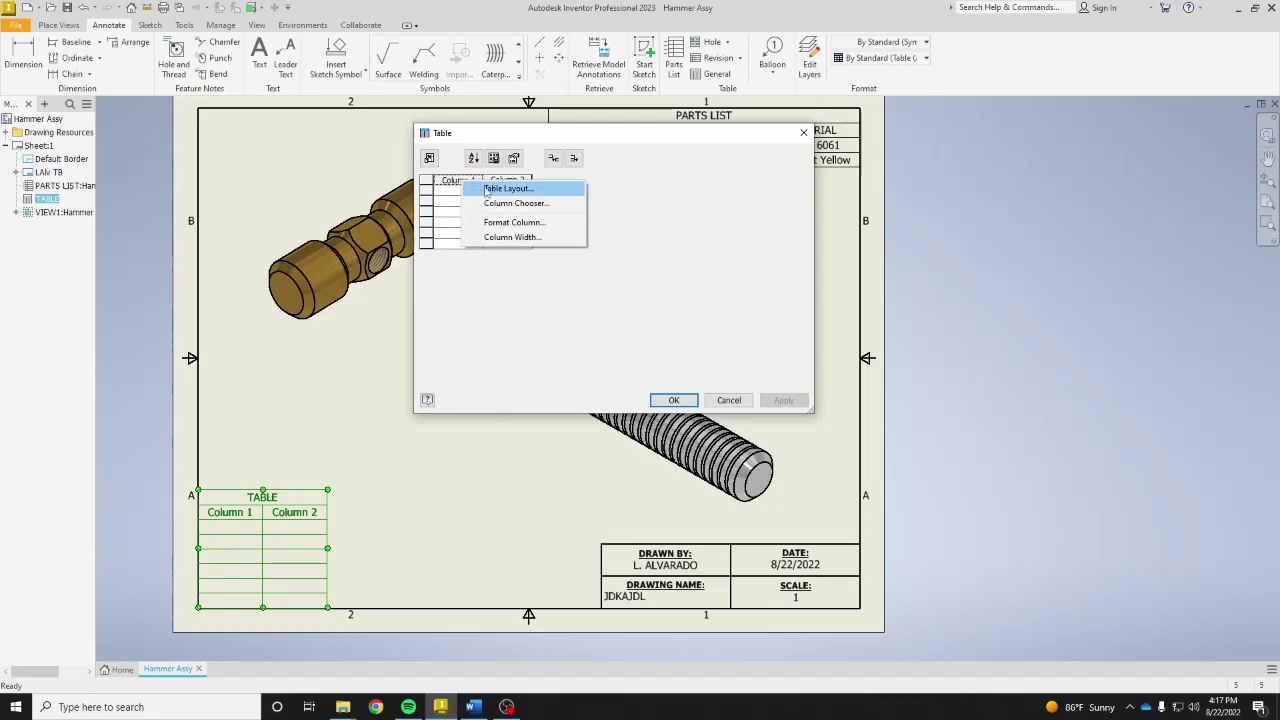
click(487, 189)
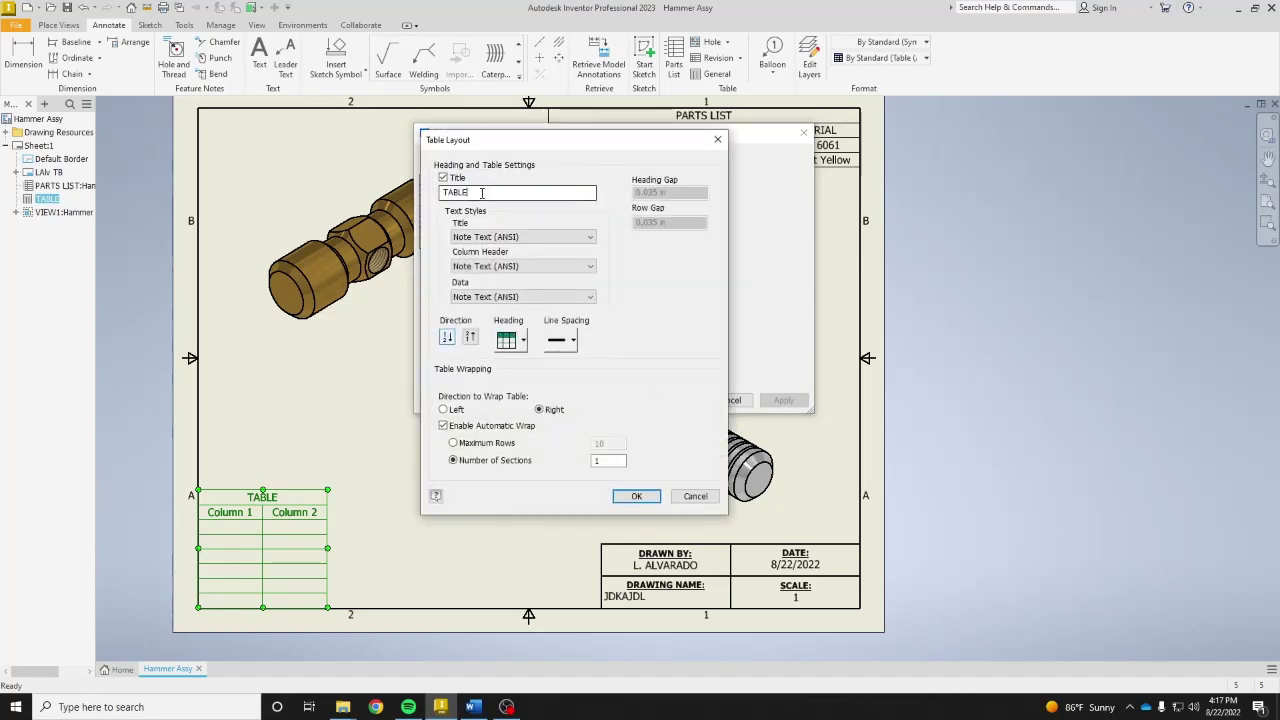
double_click(490, 192)
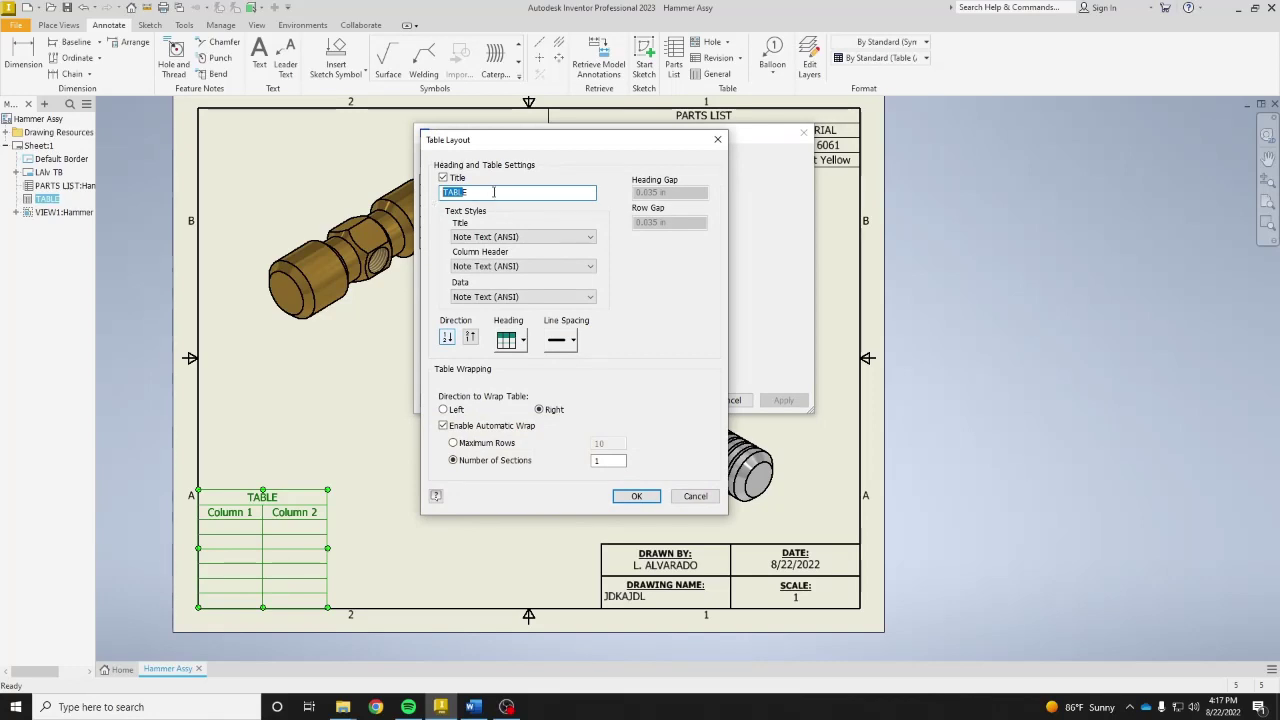
drag(493, 192, 440, 195)
text(U)
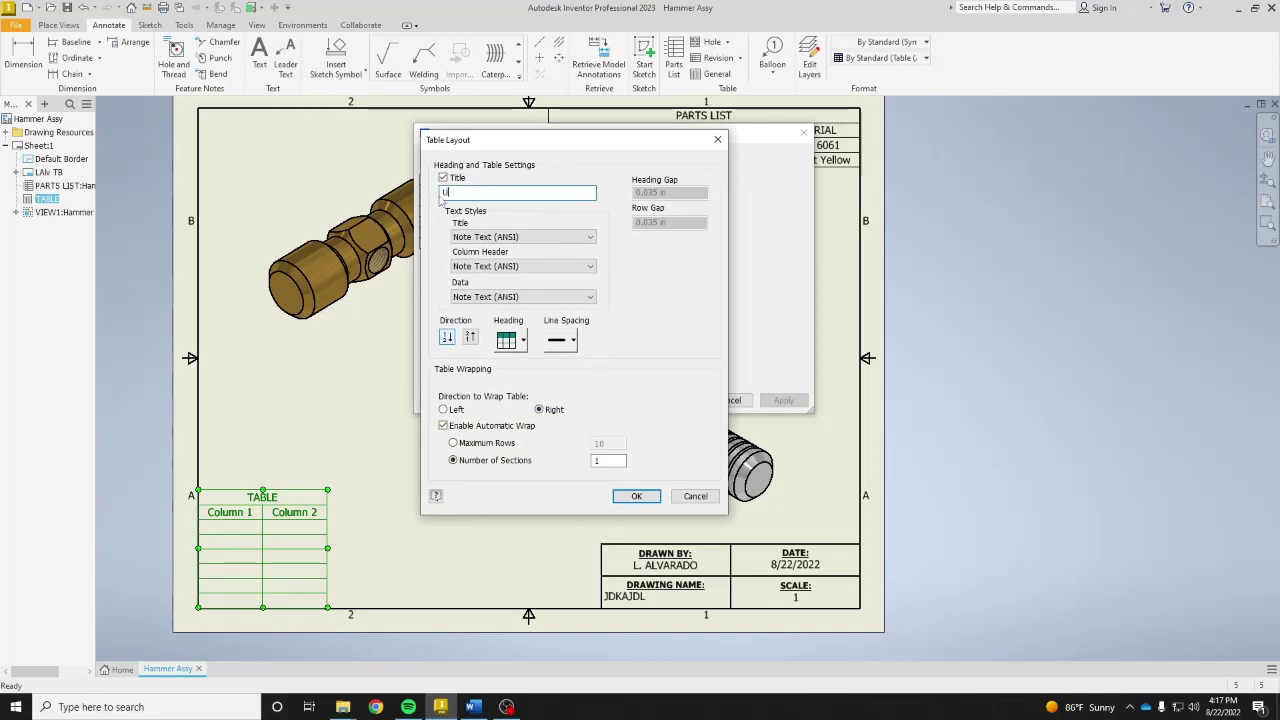
text(nsp)
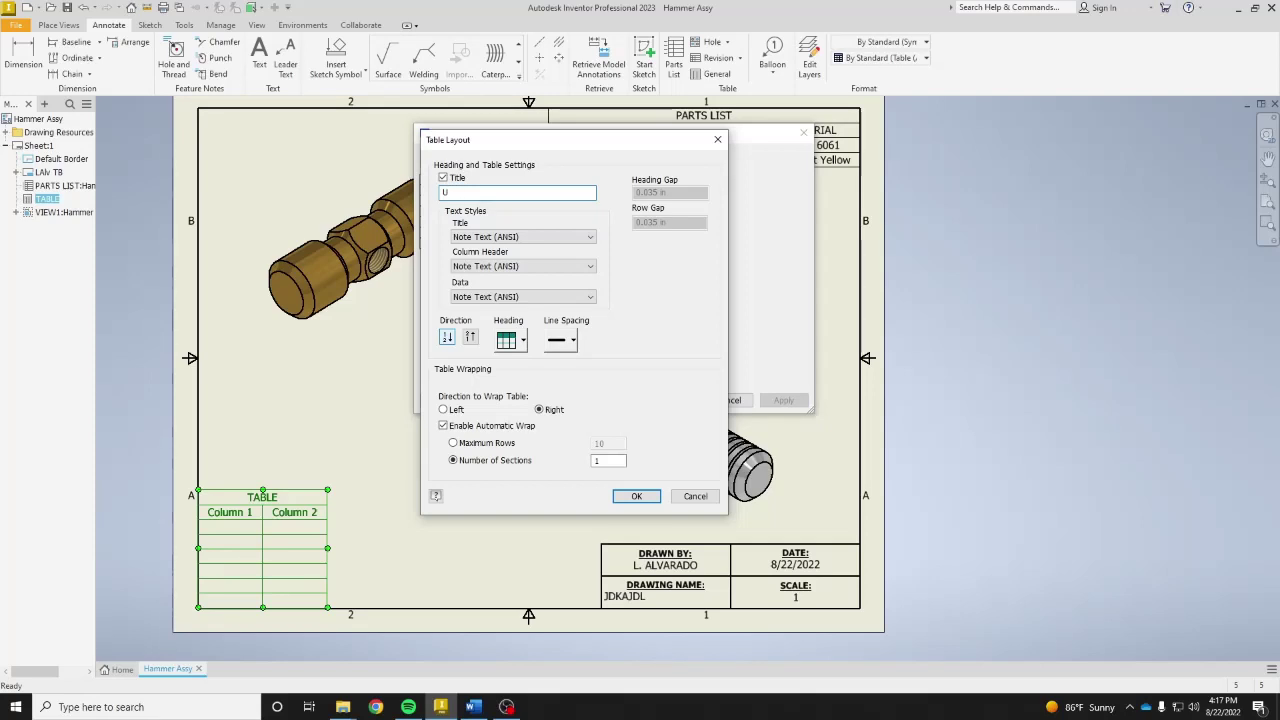
text(ECIFIED TOLERANCES)
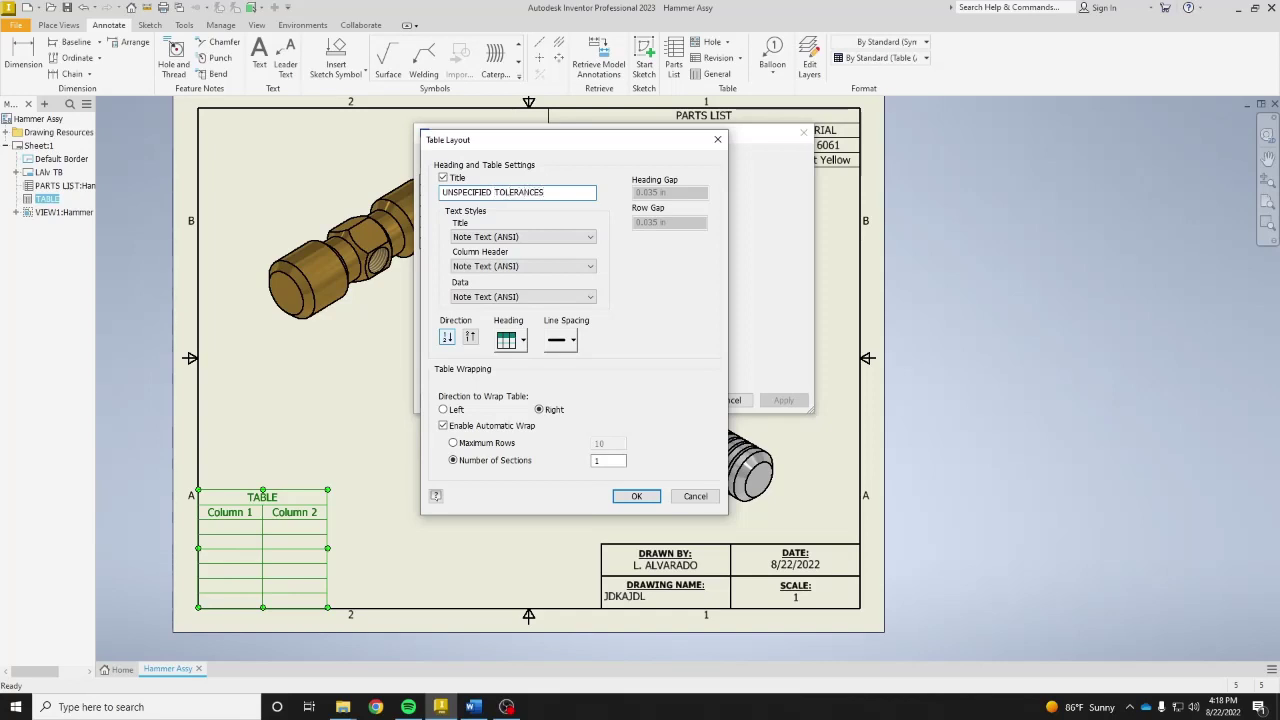
click(615, 497)
- Rename the general table's first column heading to DECIMALS and its second column heading to IN
right_click(459, 180)
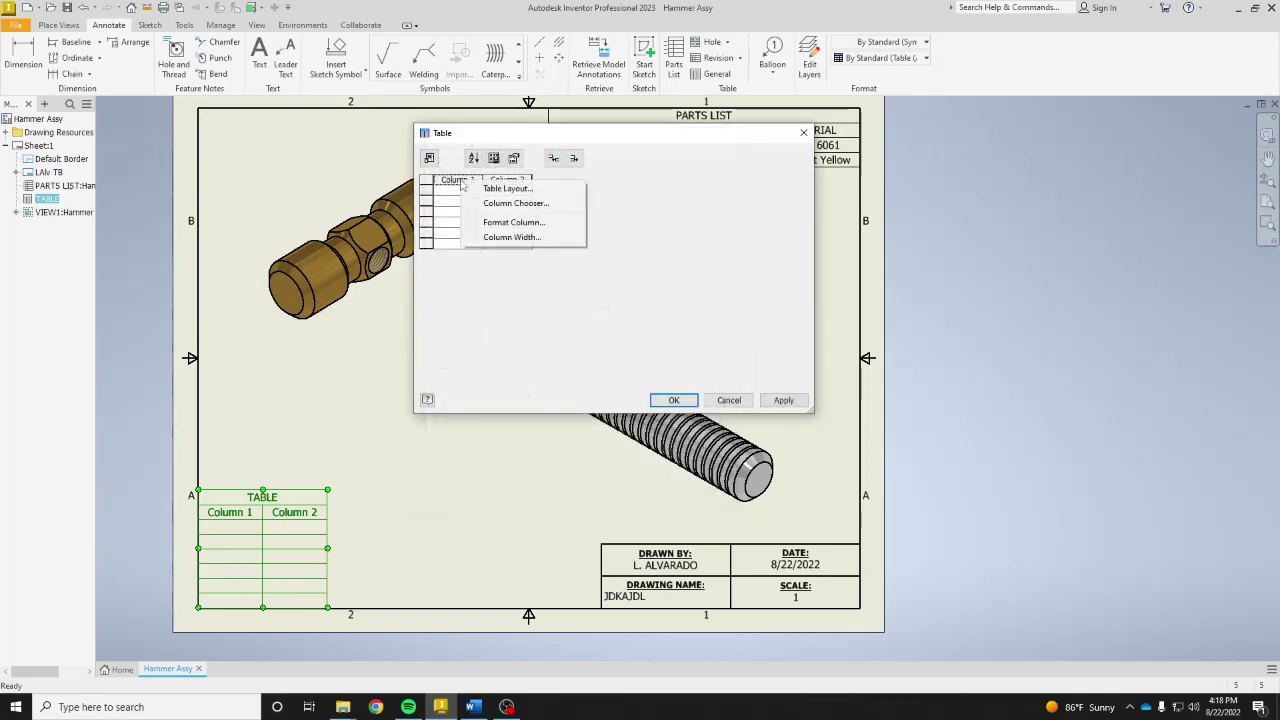
click(516, 224)
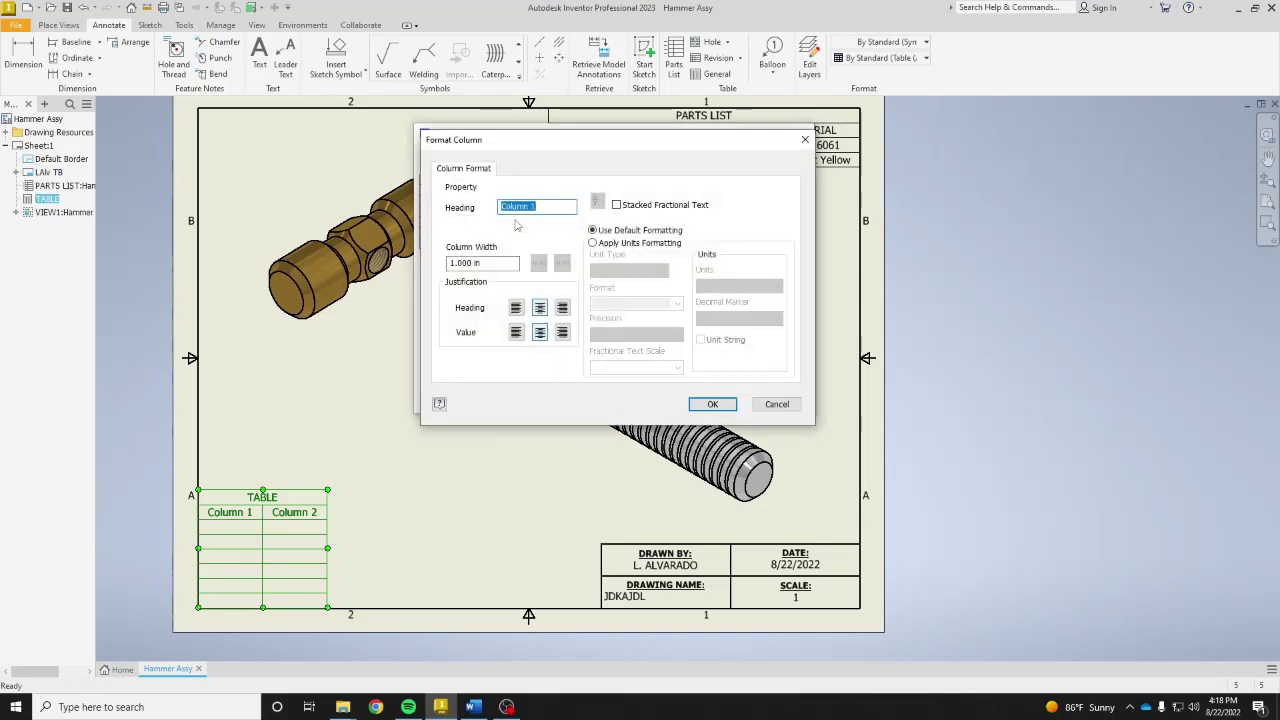
text(DECUN=)
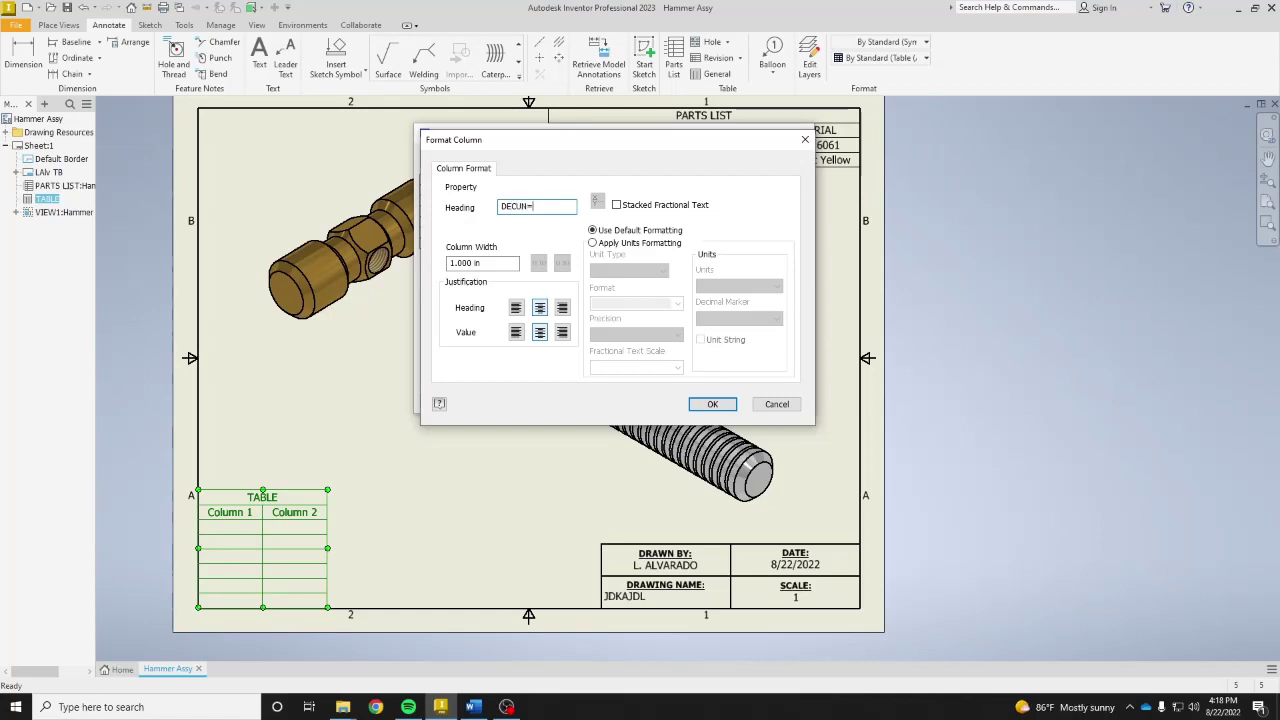
text(ALS)
click(712, 403)
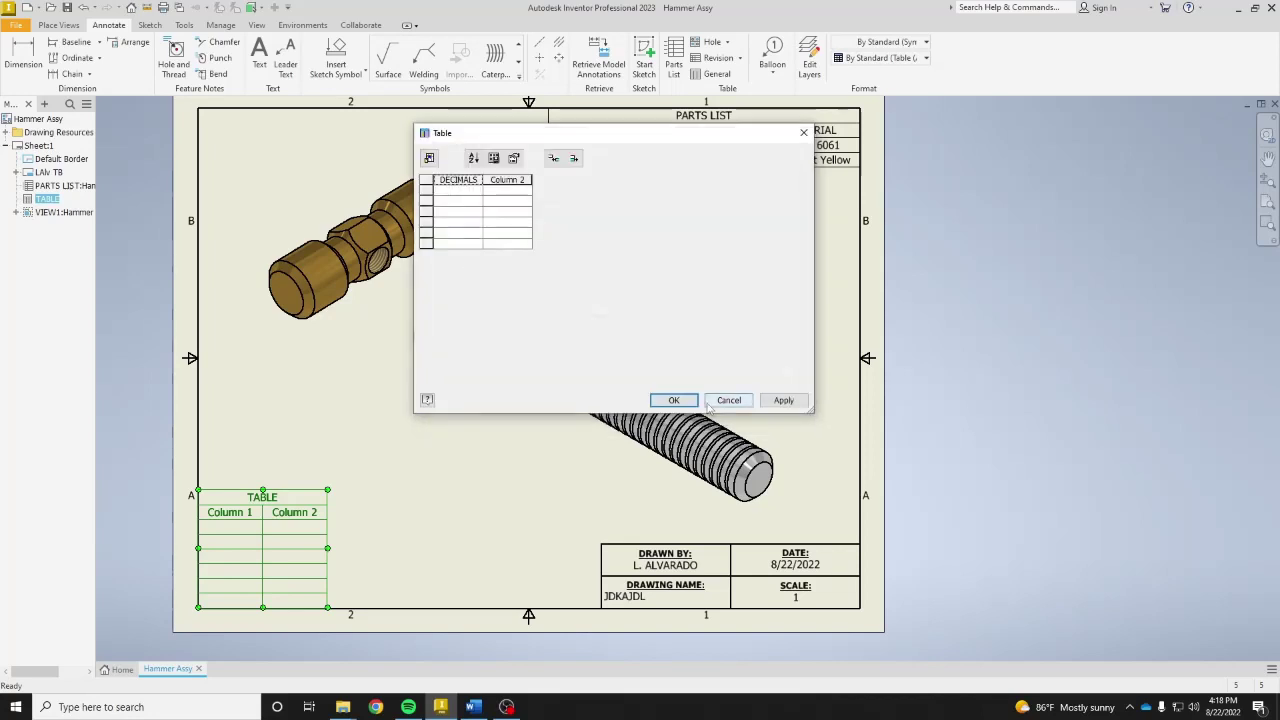
right_click(520, 180)
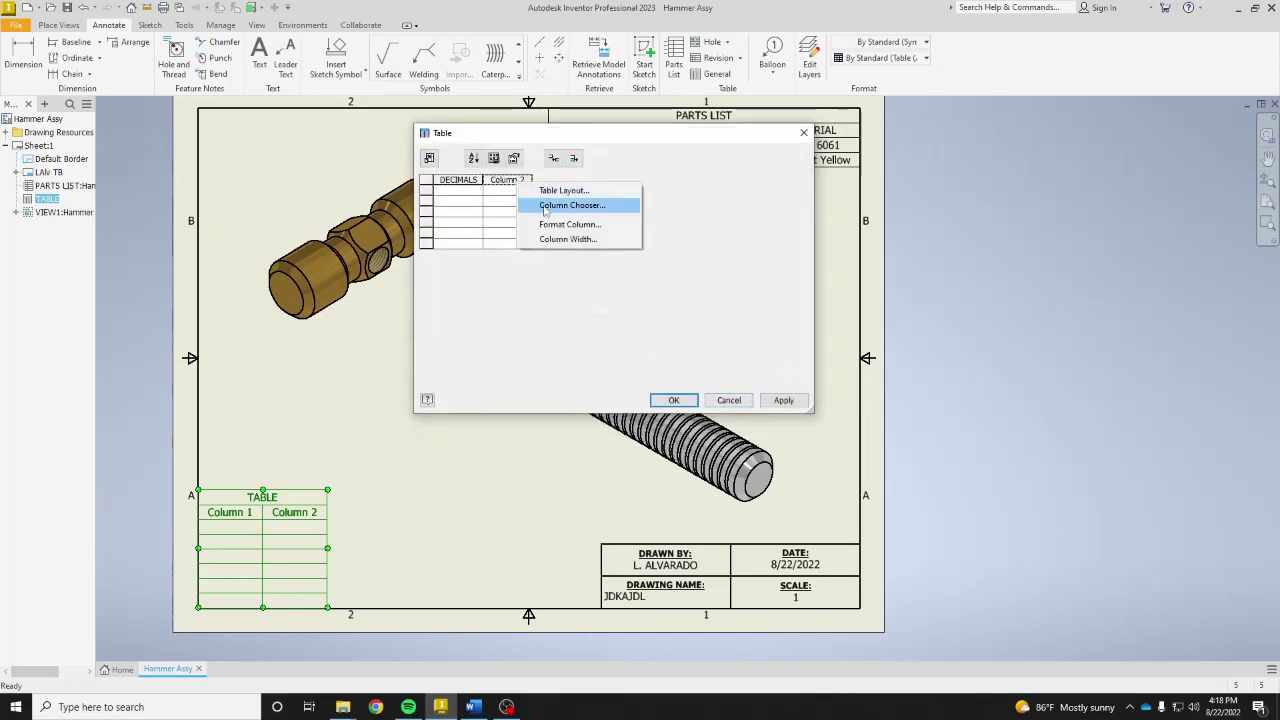
click(565, 229)
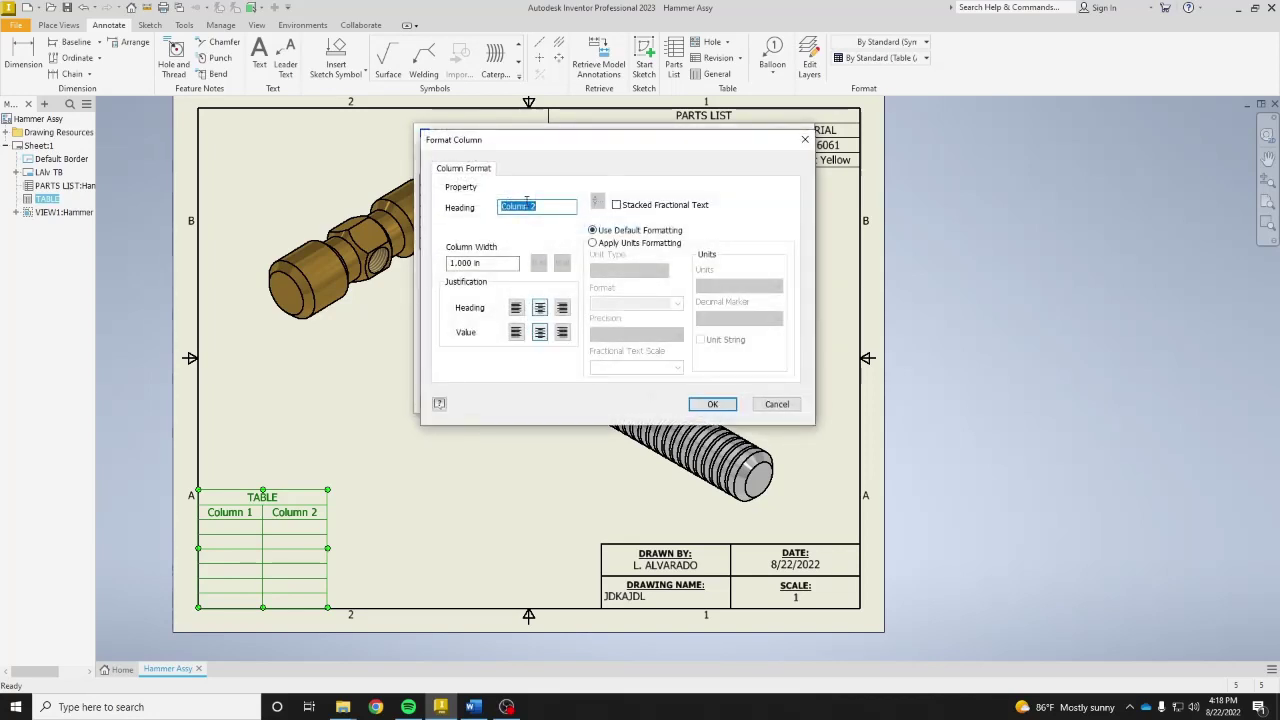
text(F)
click(700, 406)
- Fill the table rows with X +/- .1, XX +/- .01, XXX +/- .005, ANGULAR +/- 30' and FINISH 125uIN, and apply the changes
click(476, 195)
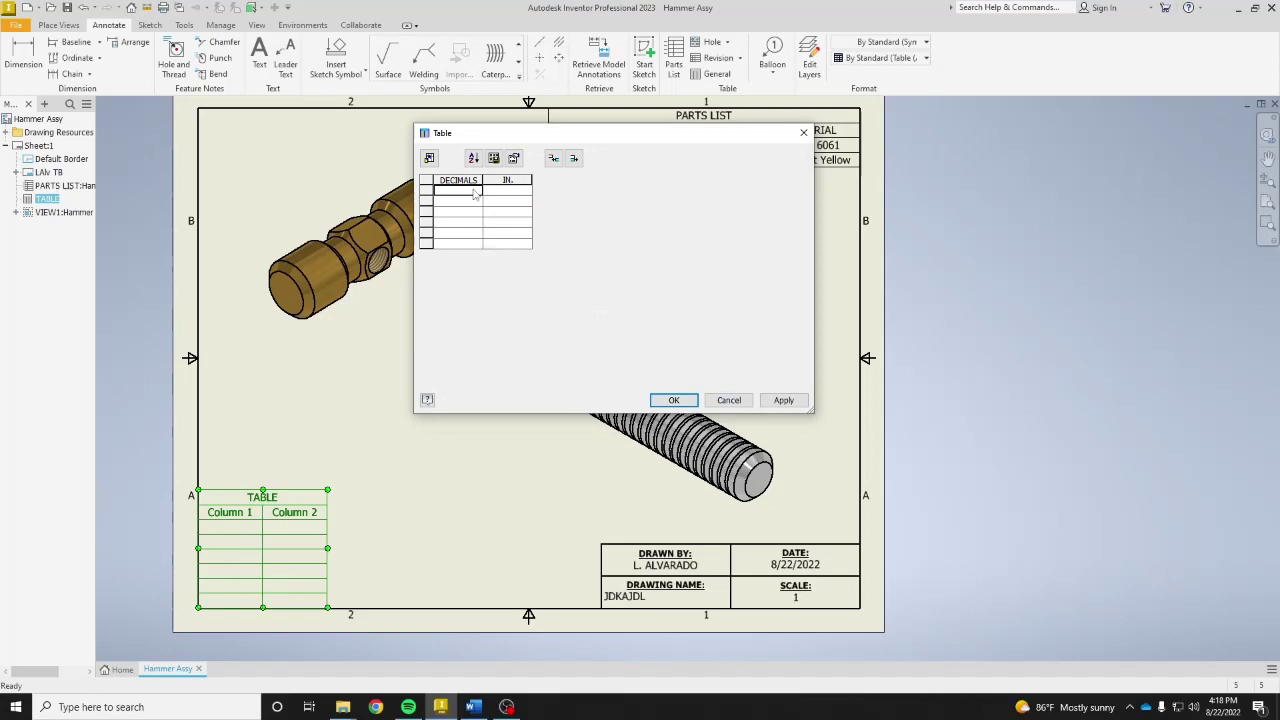
text(X XX XXX ANGULAR FINISH)
click(510, 192)
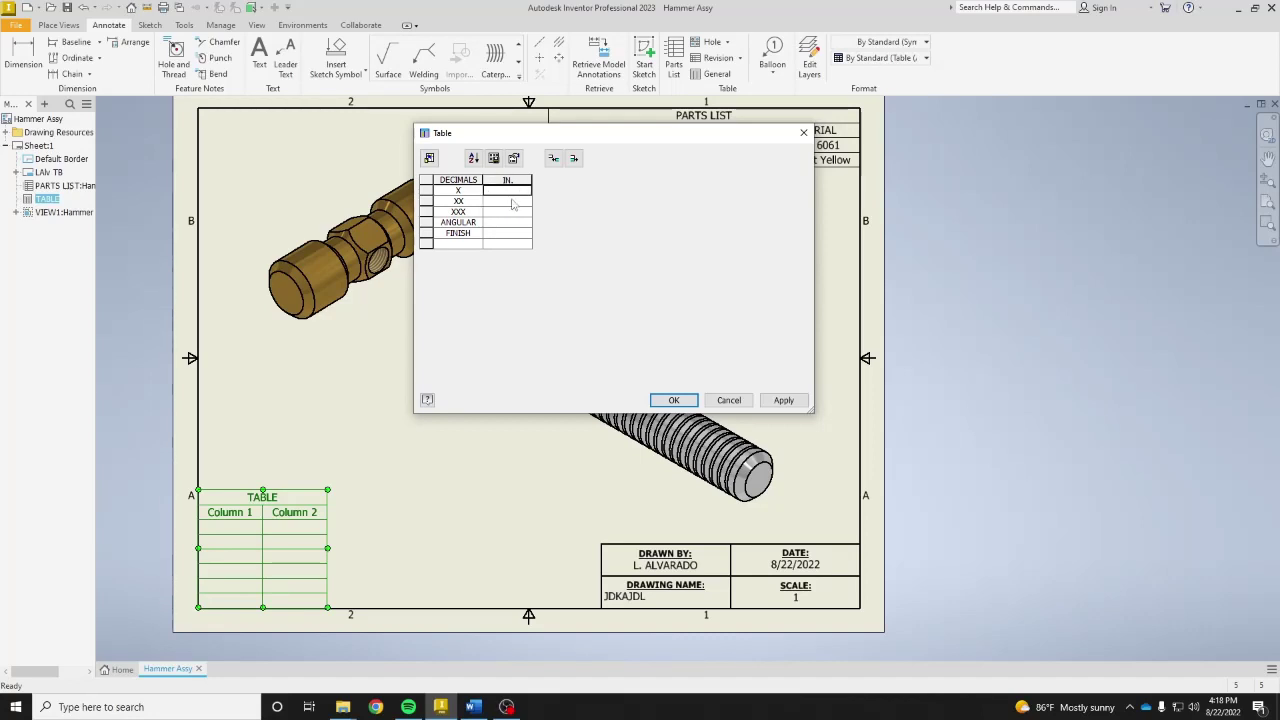
text(±)
click(514, 203)
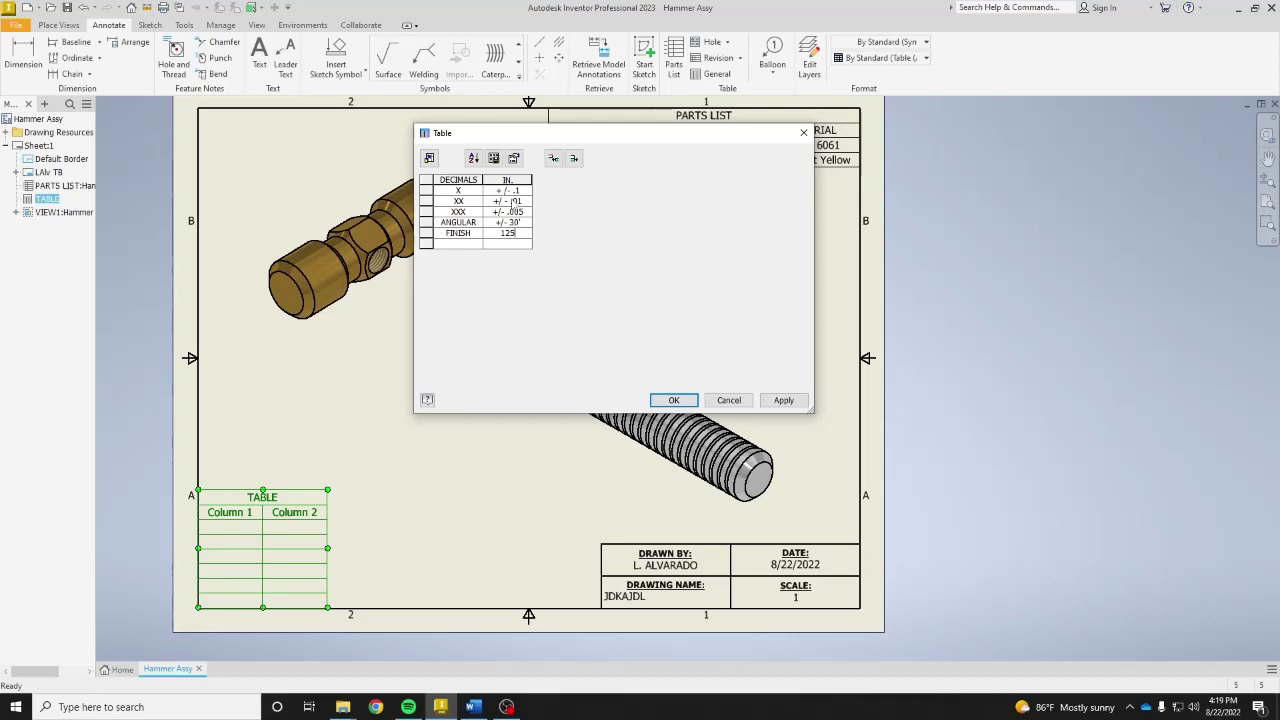
text(uIN)
click(783, 400)
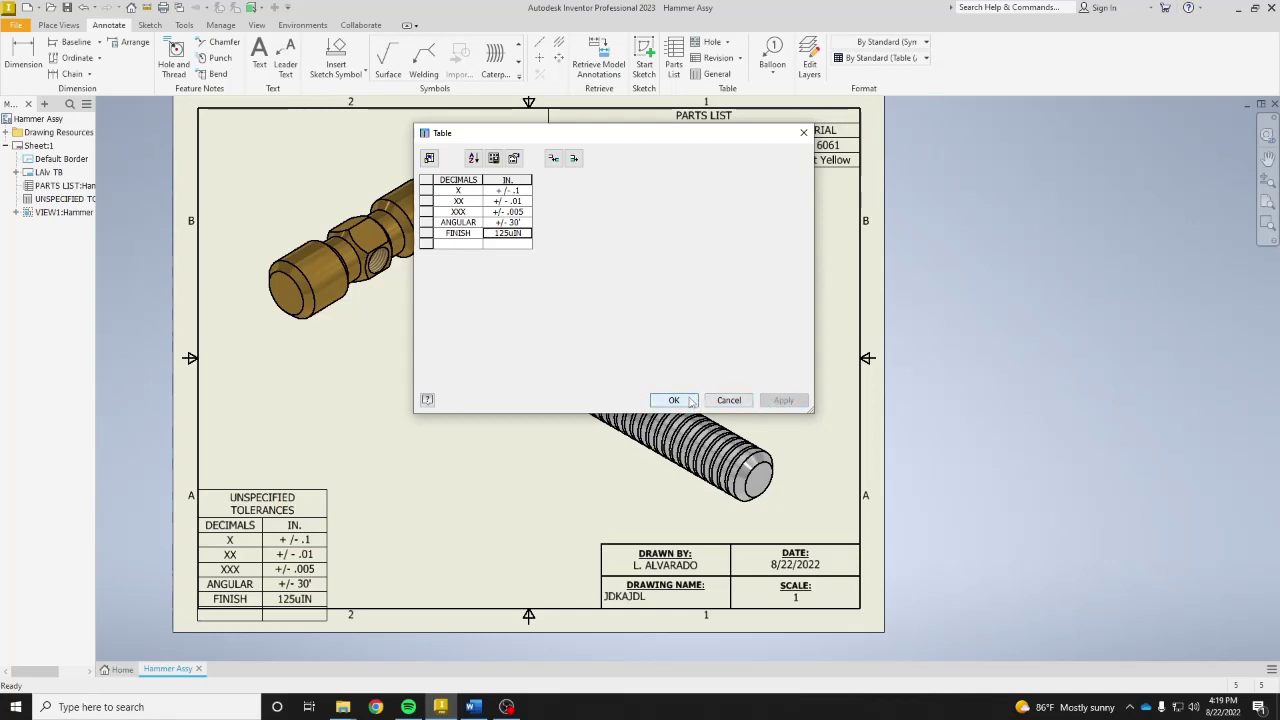
- Remove the empty last row from the tolerance table and finish editing the table
click(427, 244)
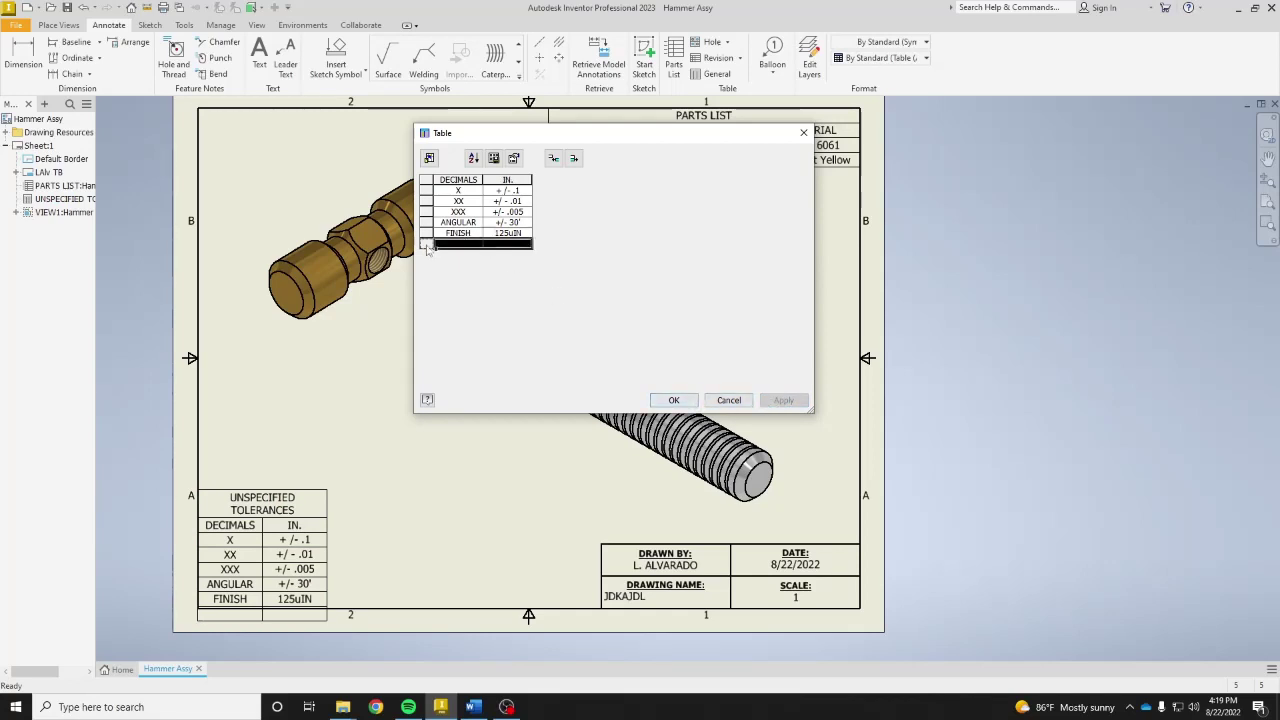
right_click(427, 248)
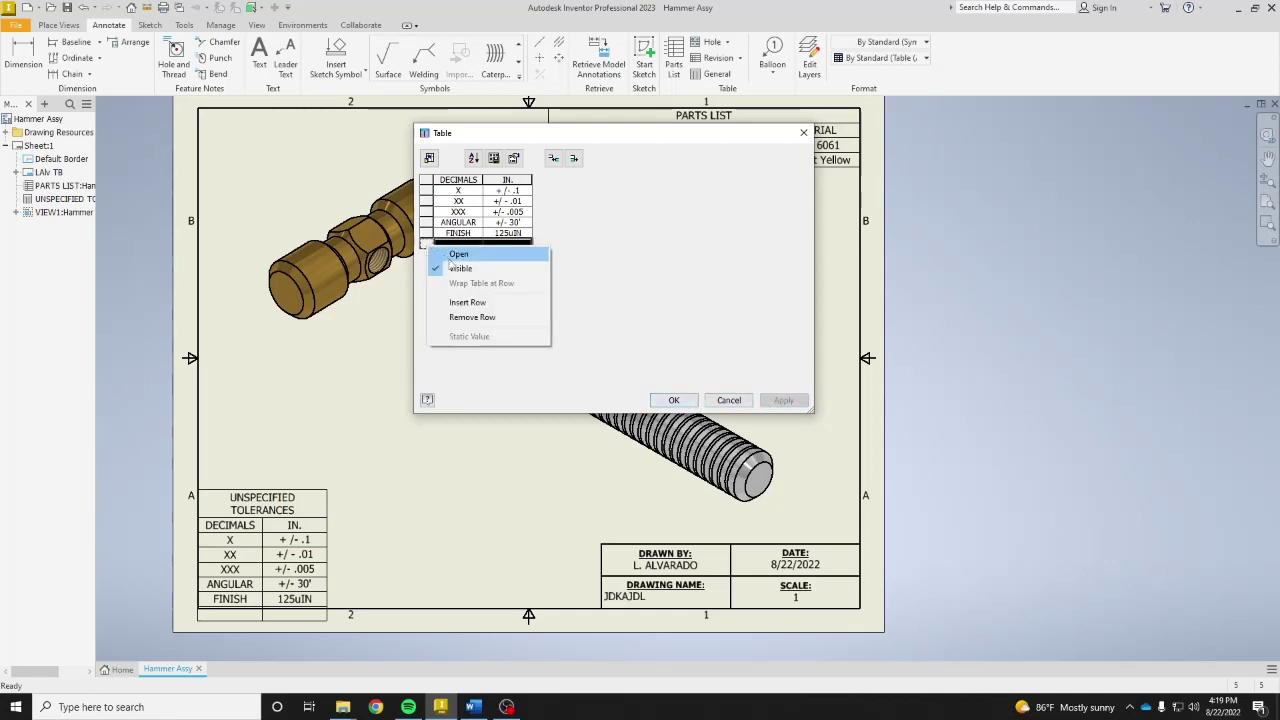
click(472, 317)
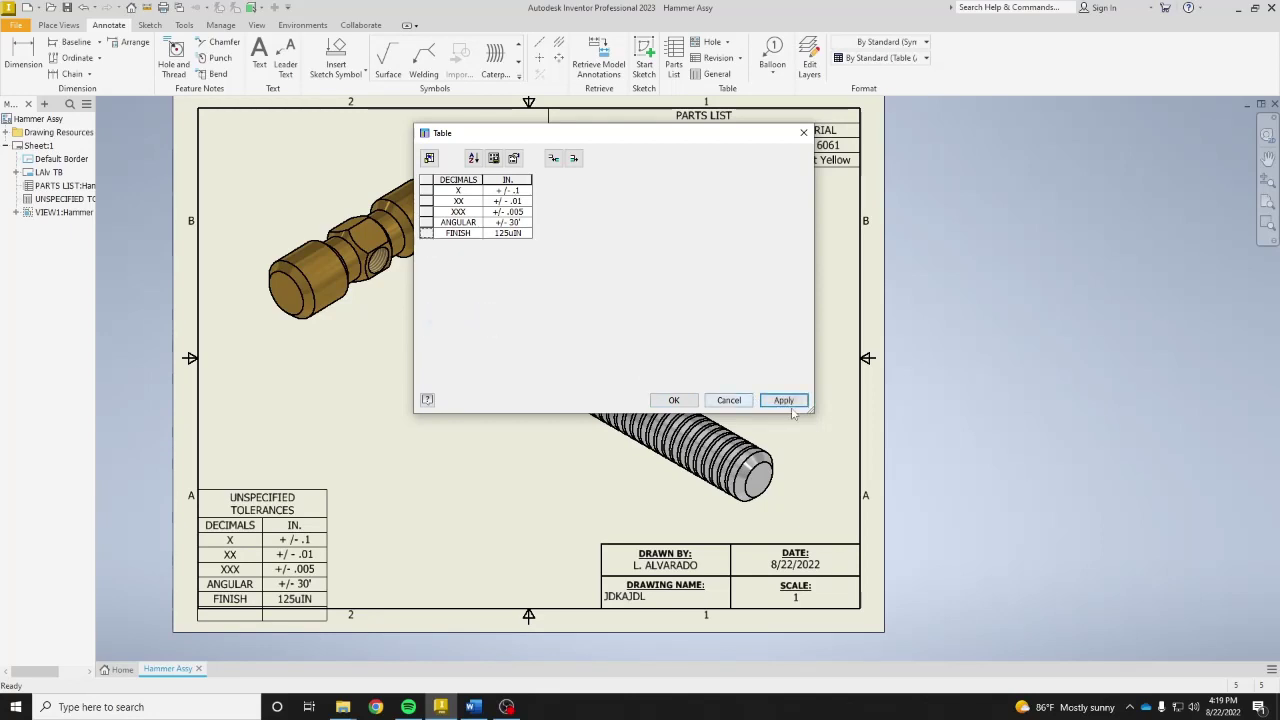
click(674, 400)
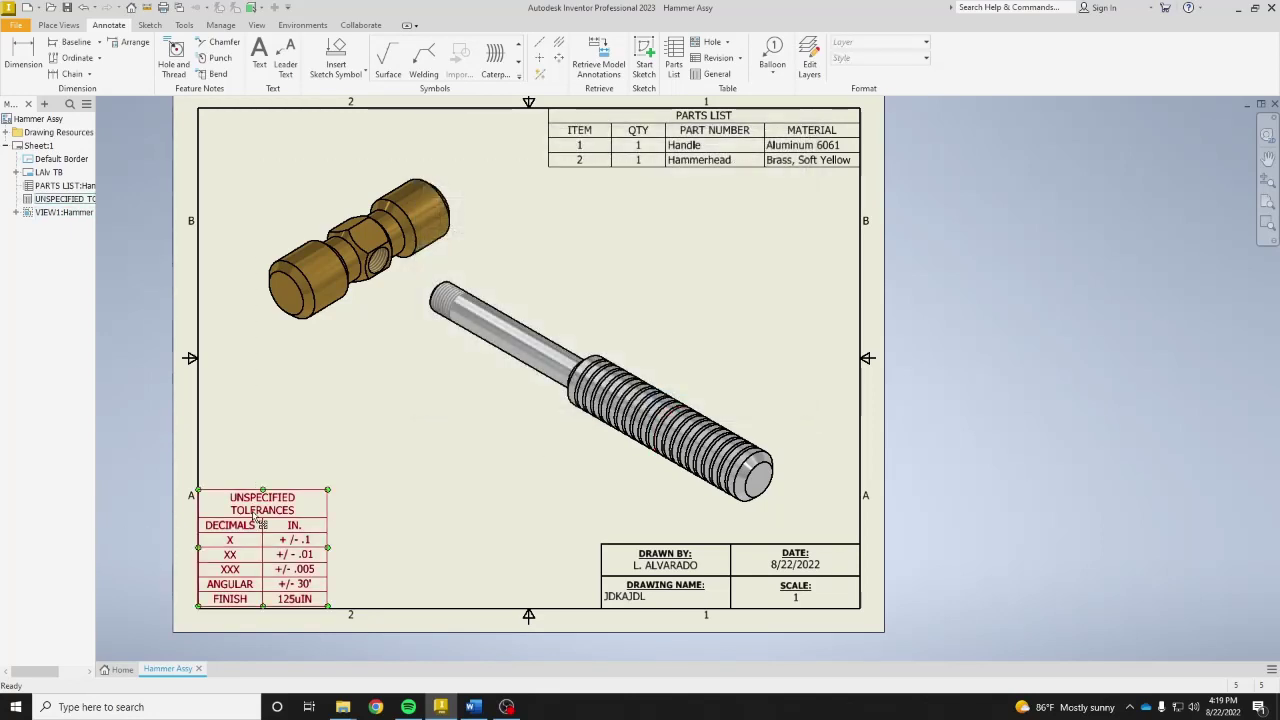
- Move the tolerance table slightly down so that it sits against the border's lower-left corner
drag(243, 500, 244, 504)
click(408, 542)
click(329, 517)
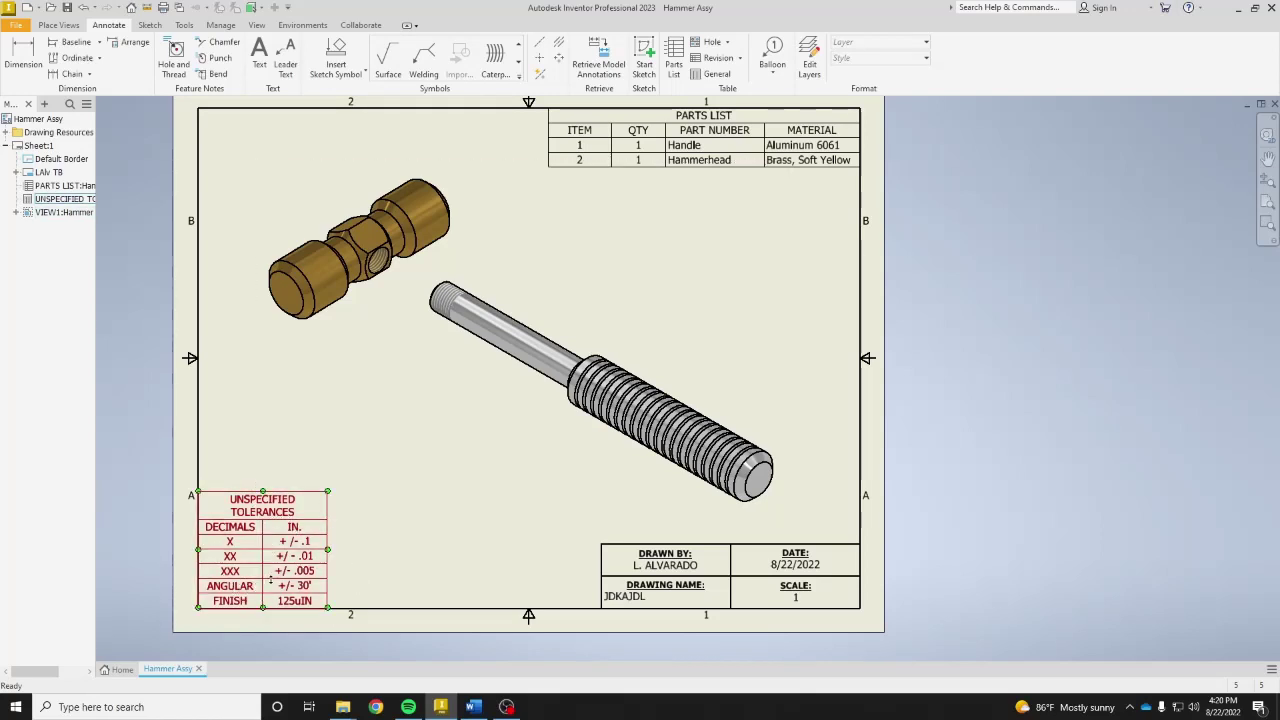
key(Escape)
- Add text below the parts list: GENERAL NOTES: (bold, underlined), 1. DIMENSIONS AND TOLERANCING PER ASME Y14.5-2009, 2. REMOVE ALL BURRS AND SHARP EDGES
click(259, 55)
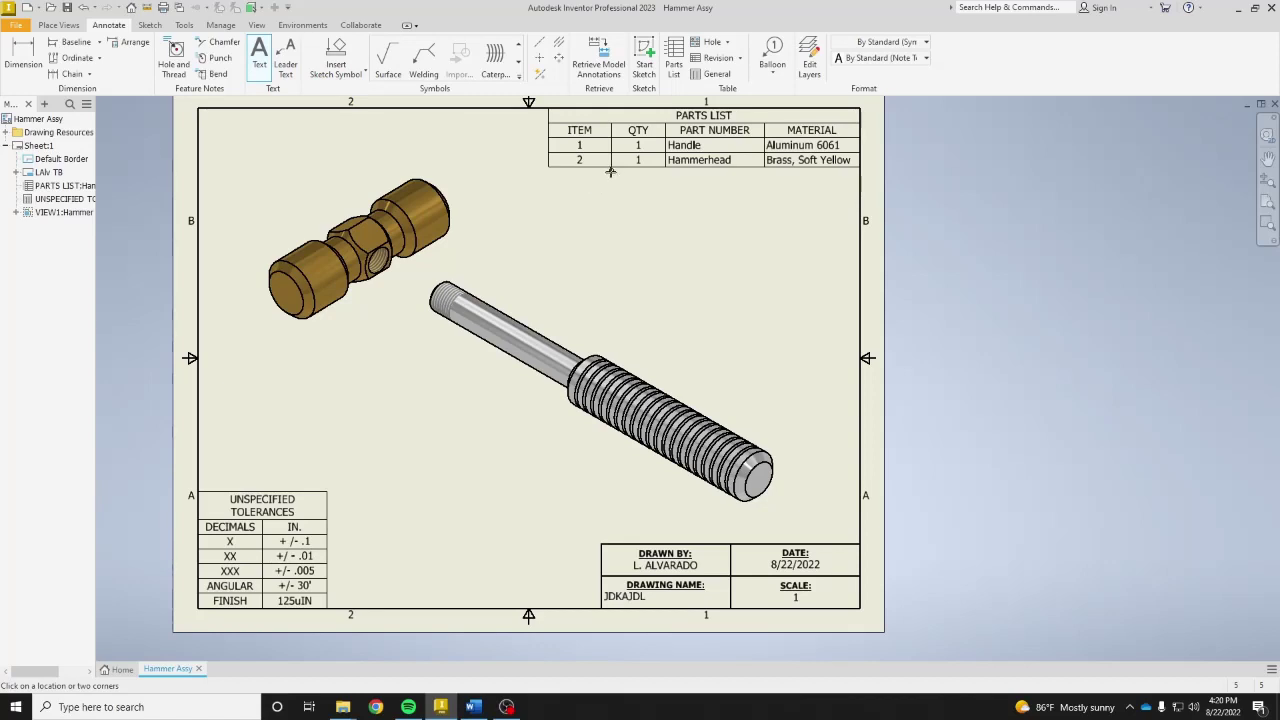
drag(610, 170, 858, 292)
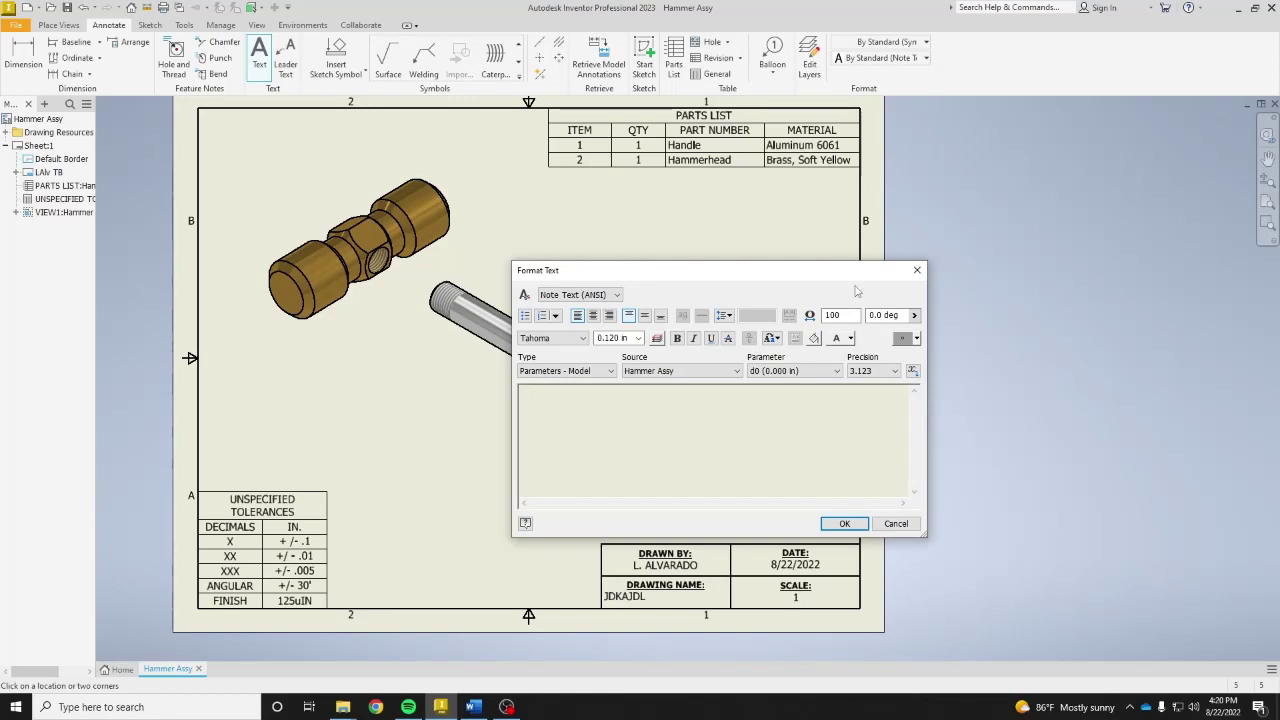
text(GENERAL NOTES: 1. DIMENSIONS AND TOLERANCING PER ASME Y14.5-2009 2. REMOVE ALL BURRS AND SHARP EDGES)
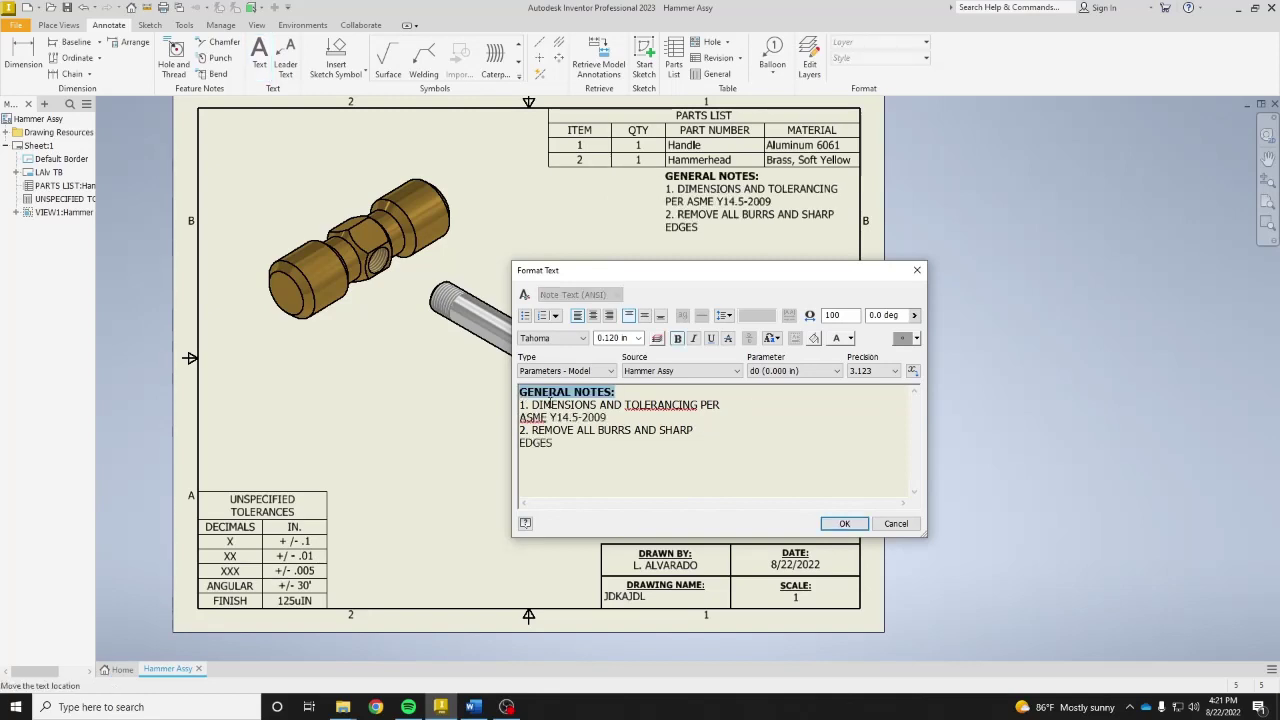
key(ctrl+u)
click(835, 525)
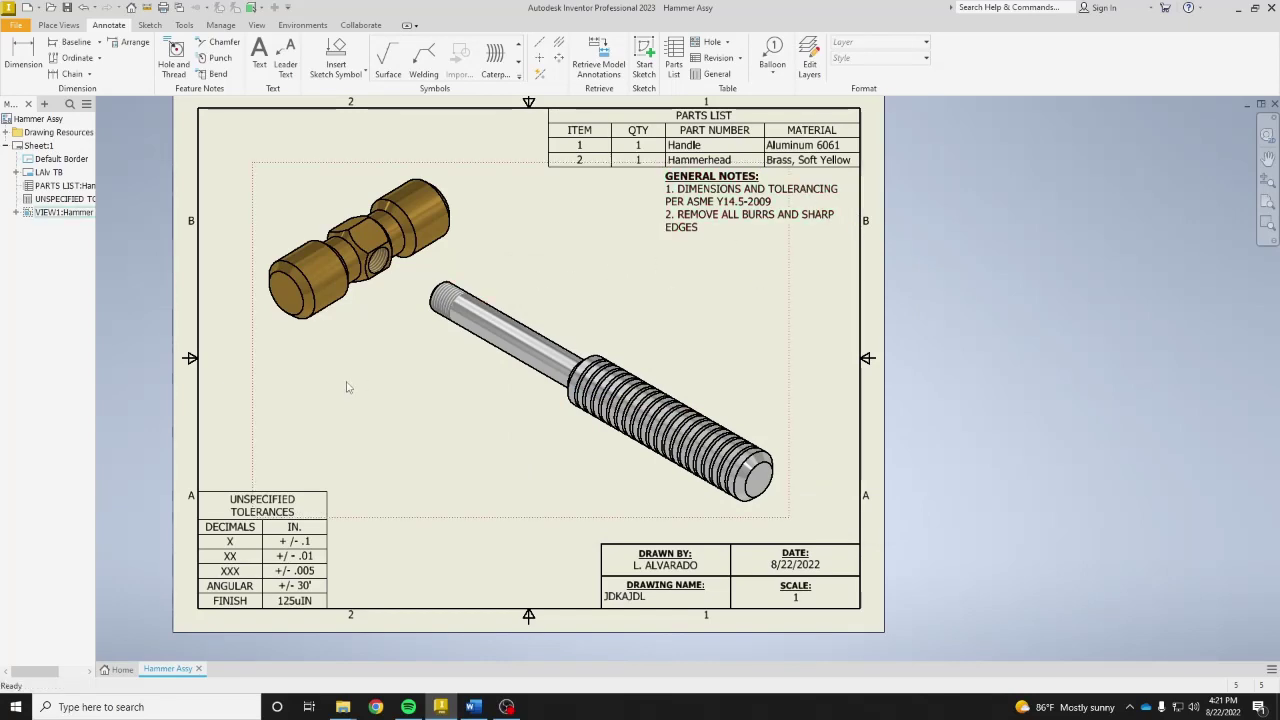
- Add the centred bold text 15.2 HAMMER, 0.240 in high, in the empty area below the hammerhead
click(259, 55)
drag(252, 373, 506, 451)
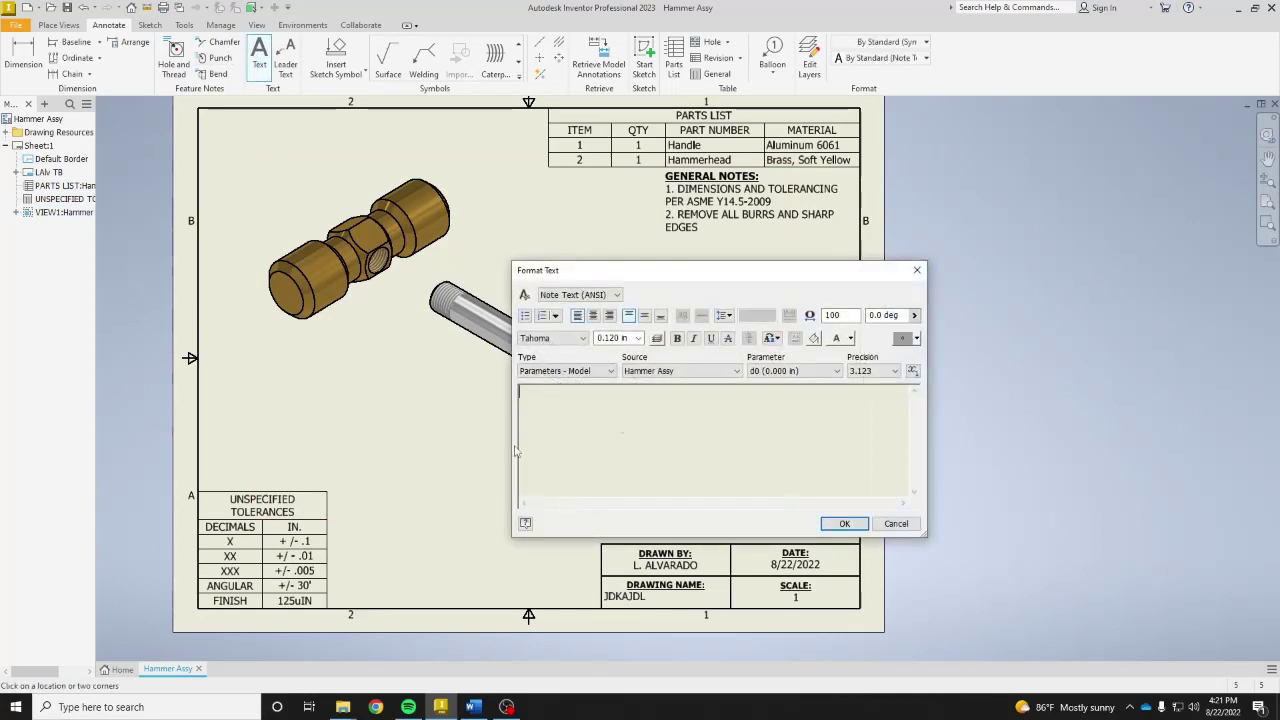
text(15.2 HAMMER)
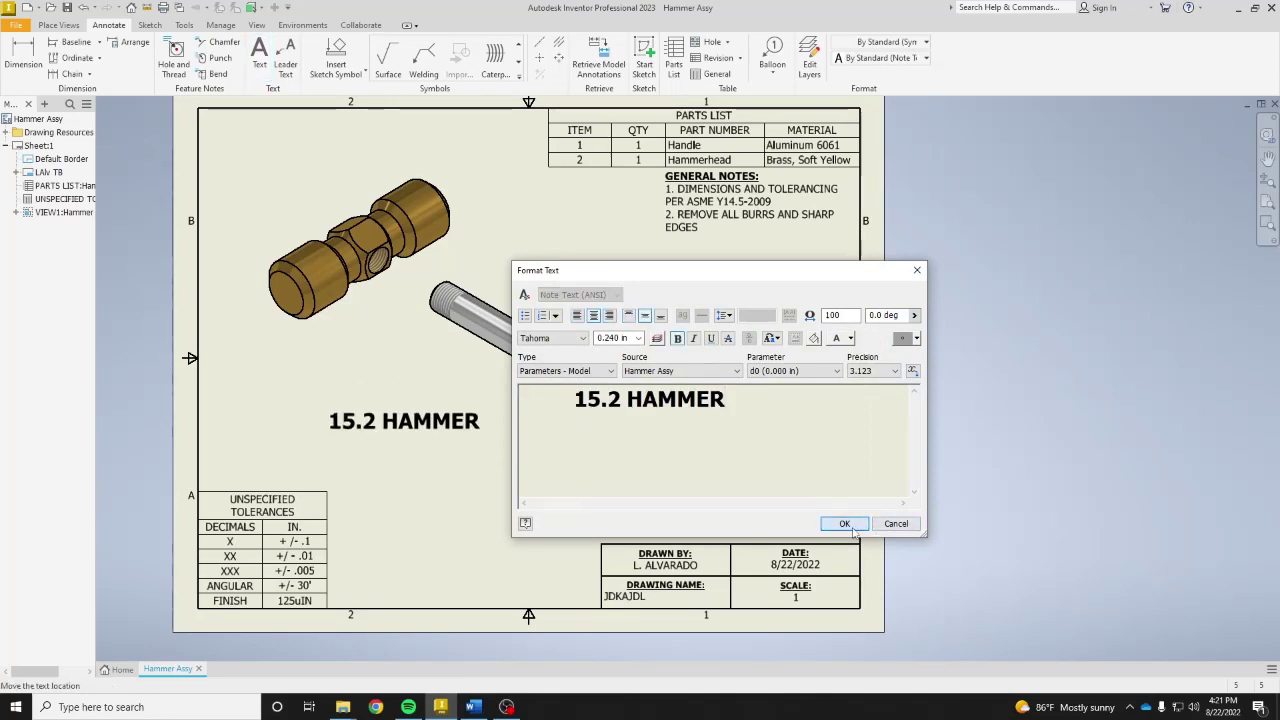
click(844, 523)
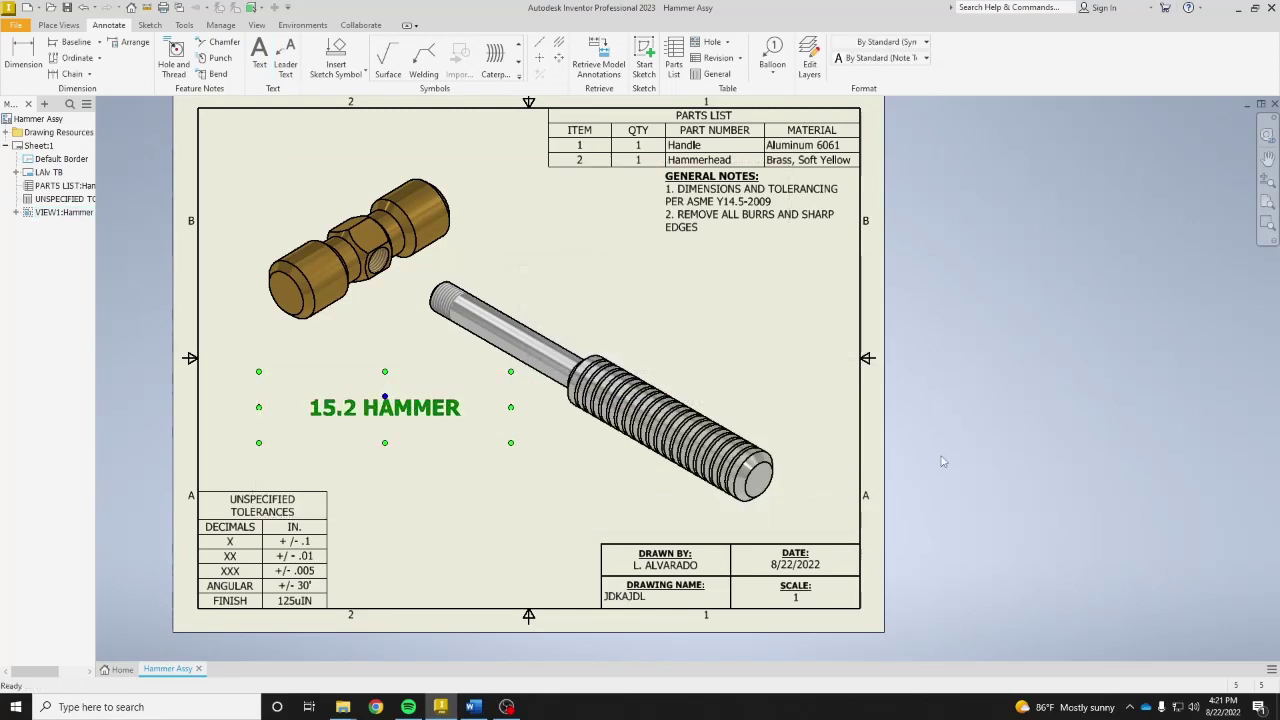
click(900, 445)
- Replace the drawing name text in the title block with HAMMER COVER SHEET, centred horizontally and vertically
click(625, 596)
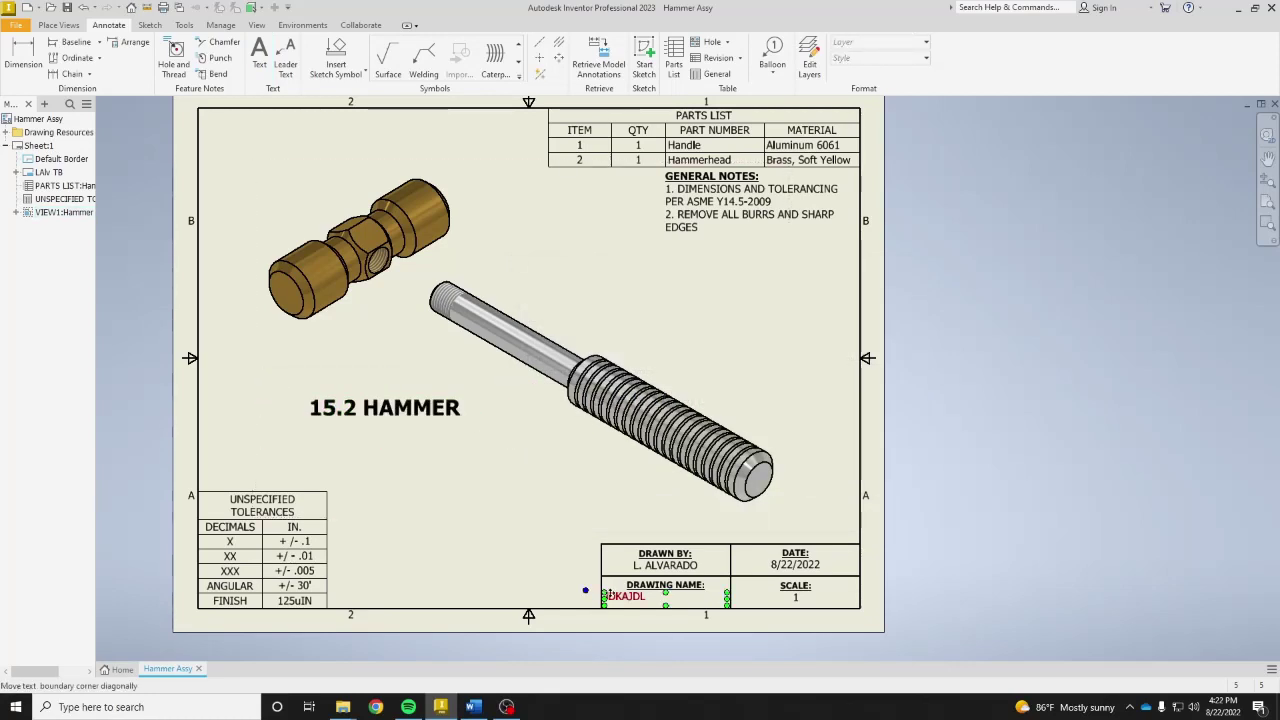
double_click(625, 596)
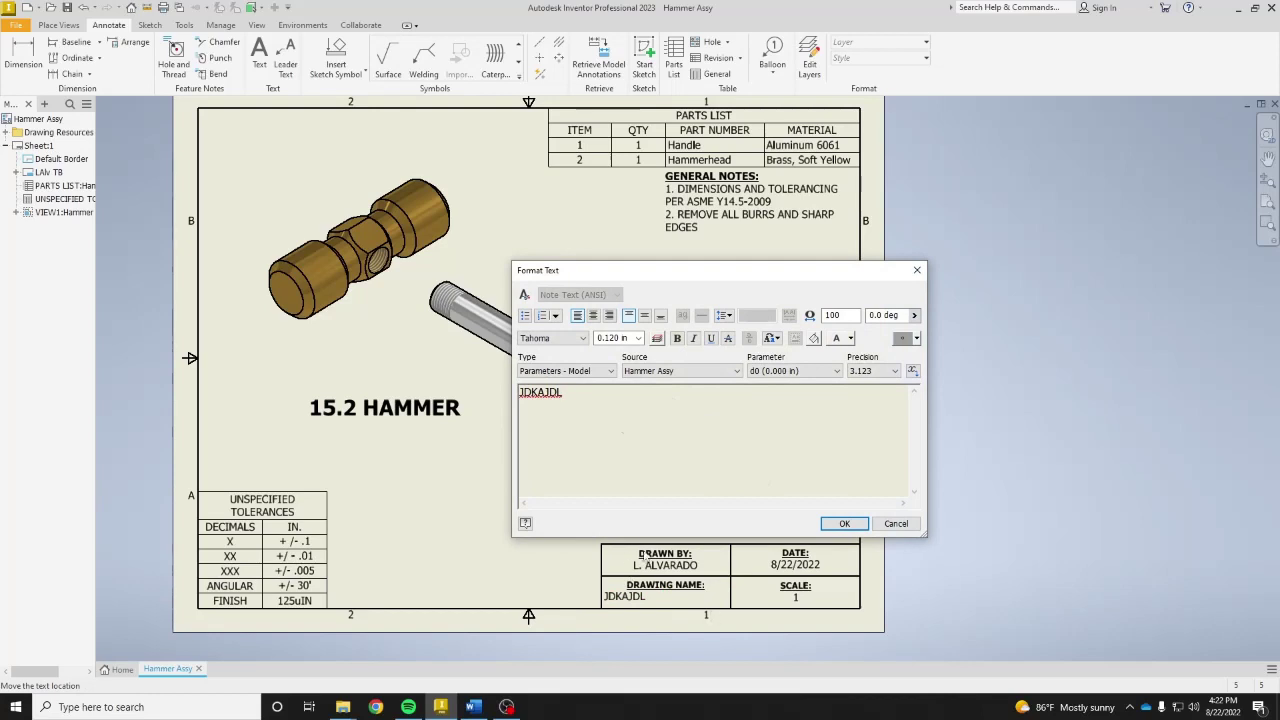
key(BackSpace)
key(BackSpace)
key(BackSpace)
key(BackSpace)
key(BackSpace)
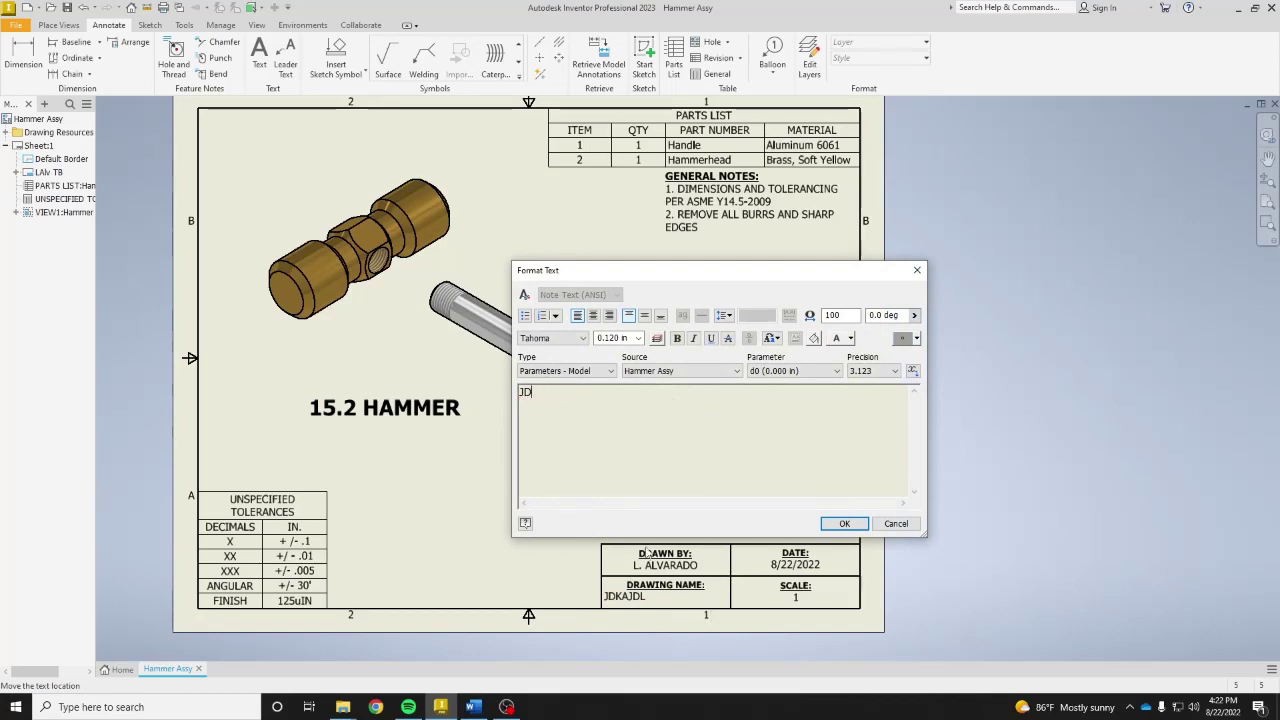
text(HAMMER )
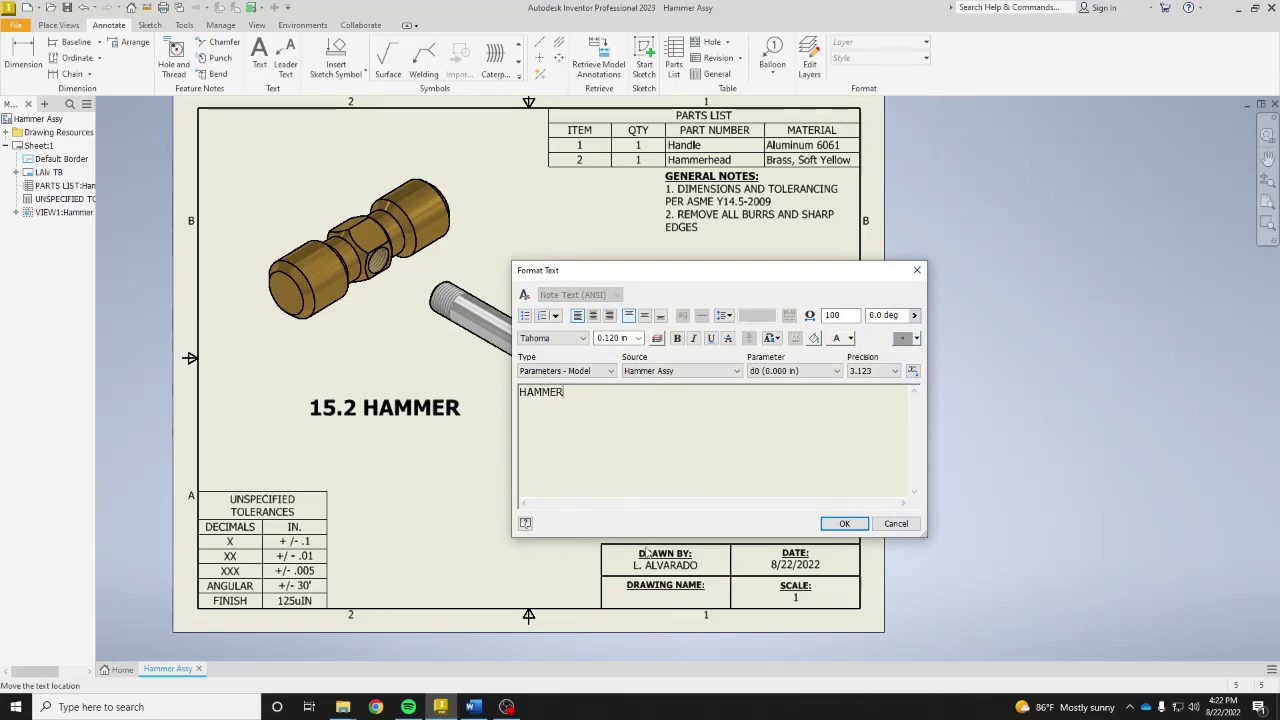
text(COVER SHEET)
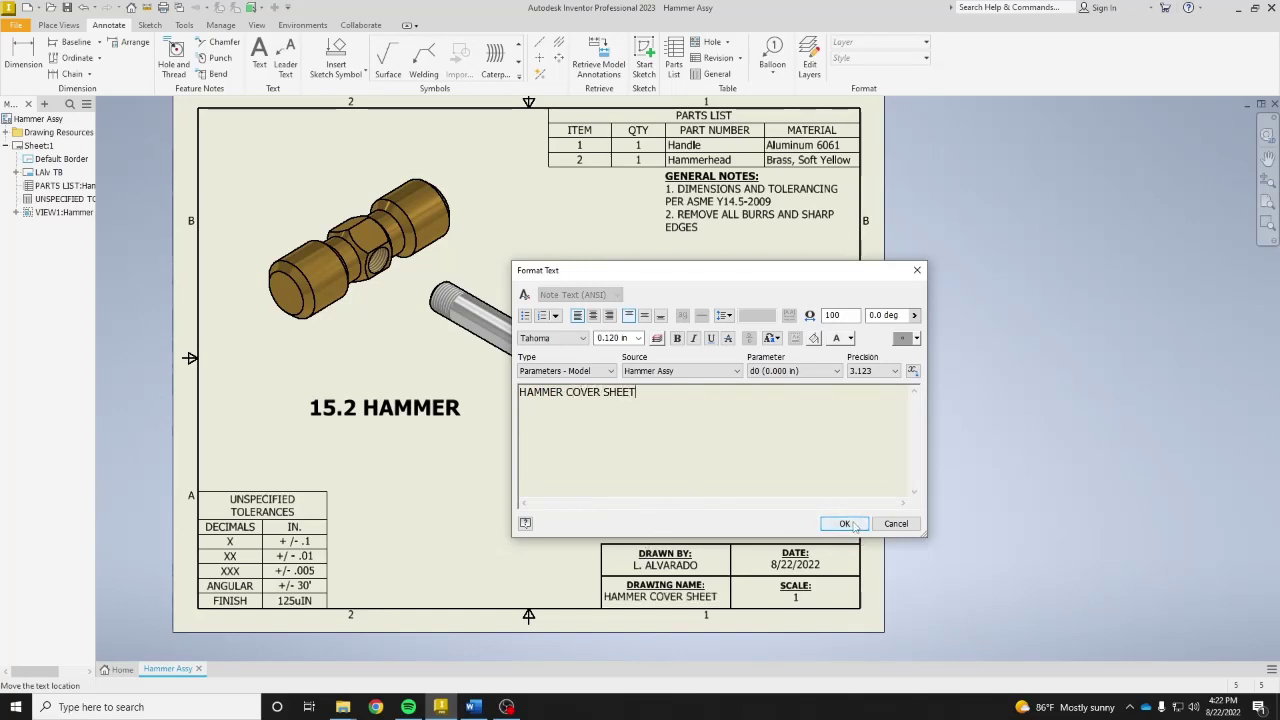
click(592, 318)
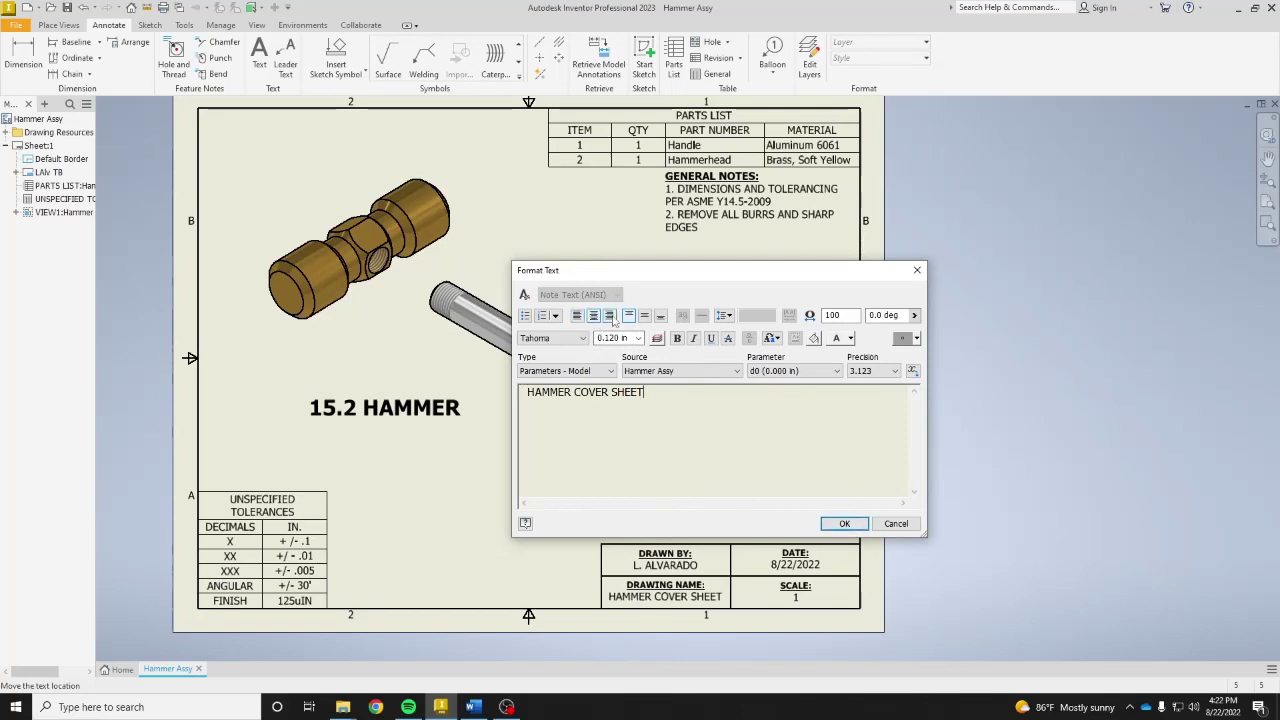
click(644, 316)
click(845, 524)
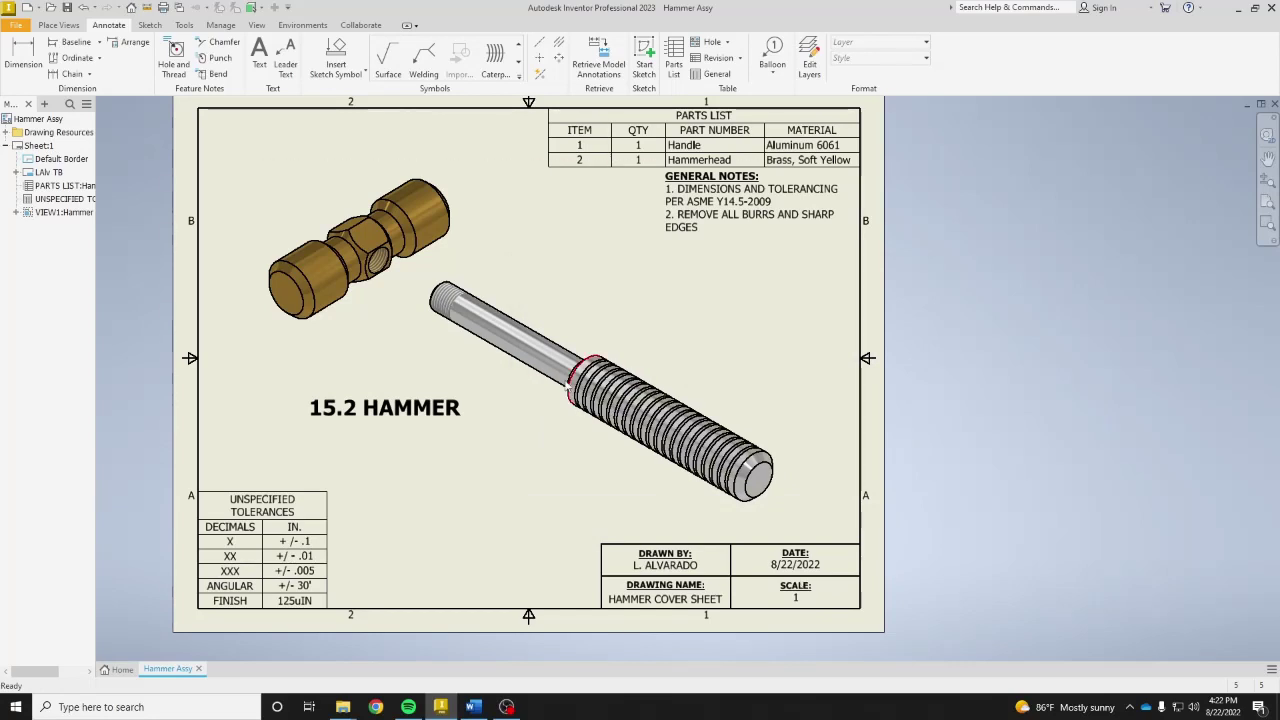
- Start saving the drawing in the Hammer folder and remove the word Assy from the proposed file name
click(67, 8)
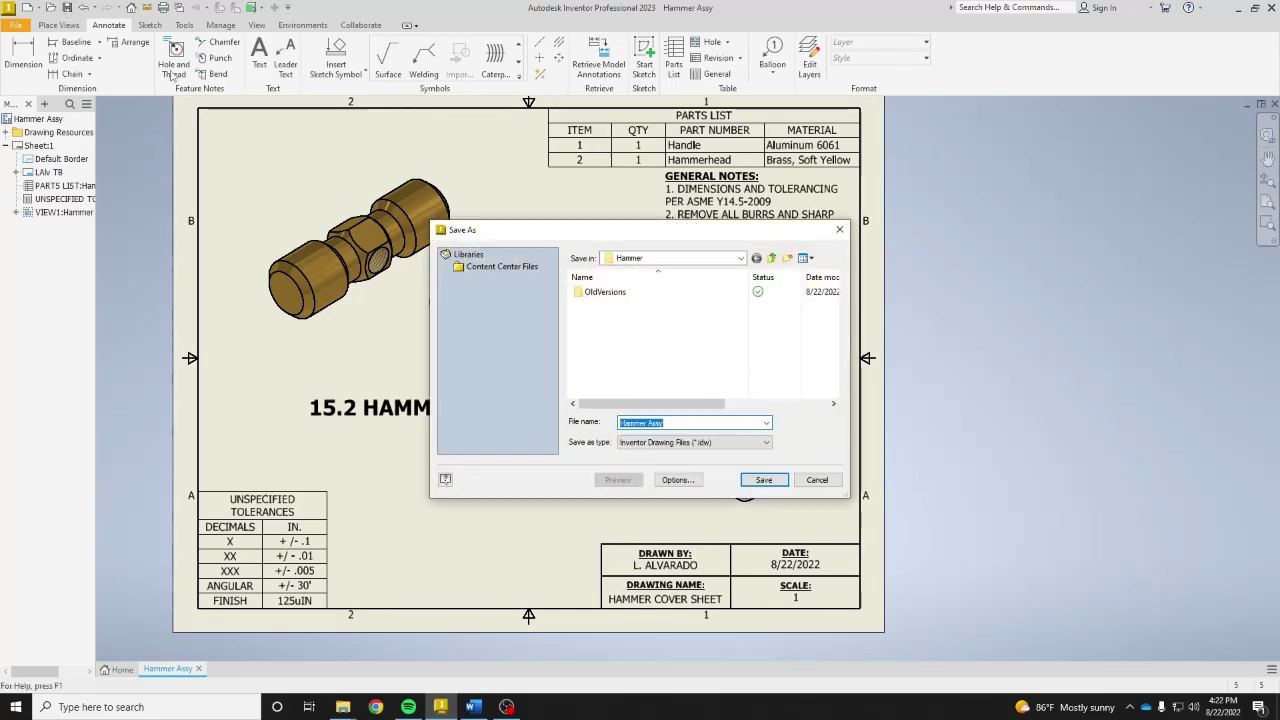
click(696, 423)
double_click(655, 423)
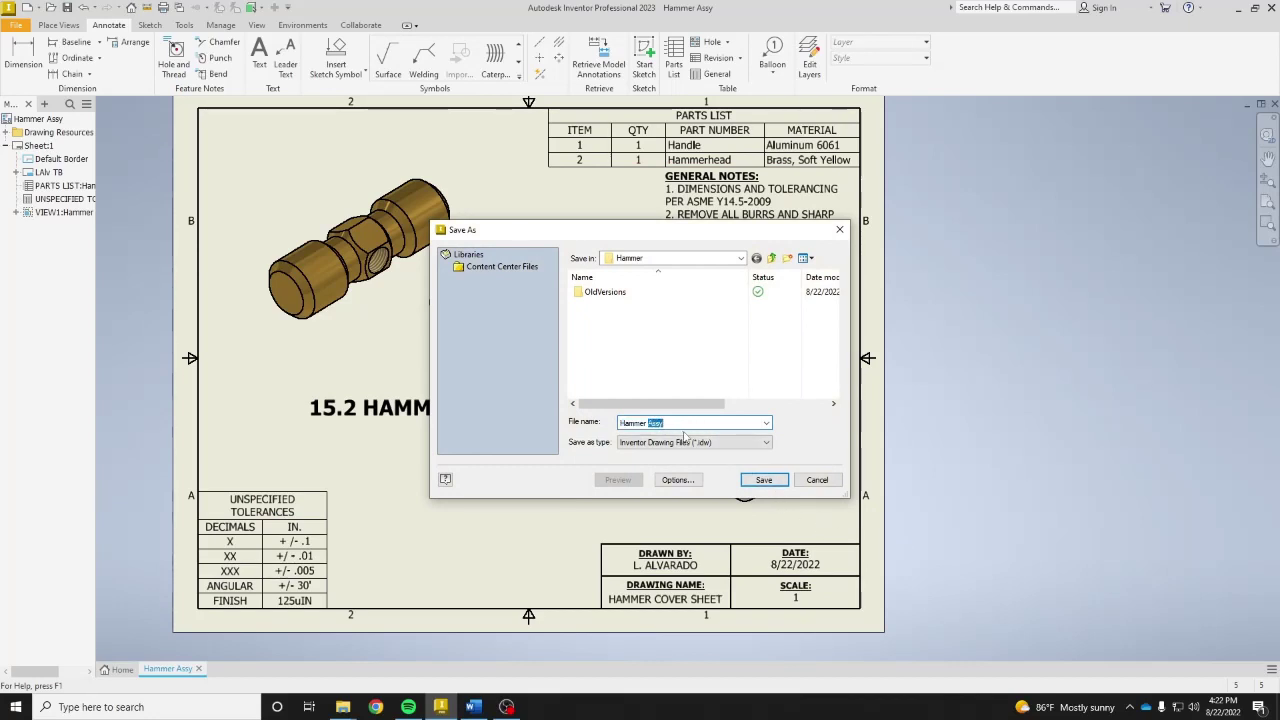
key(BackSpace)
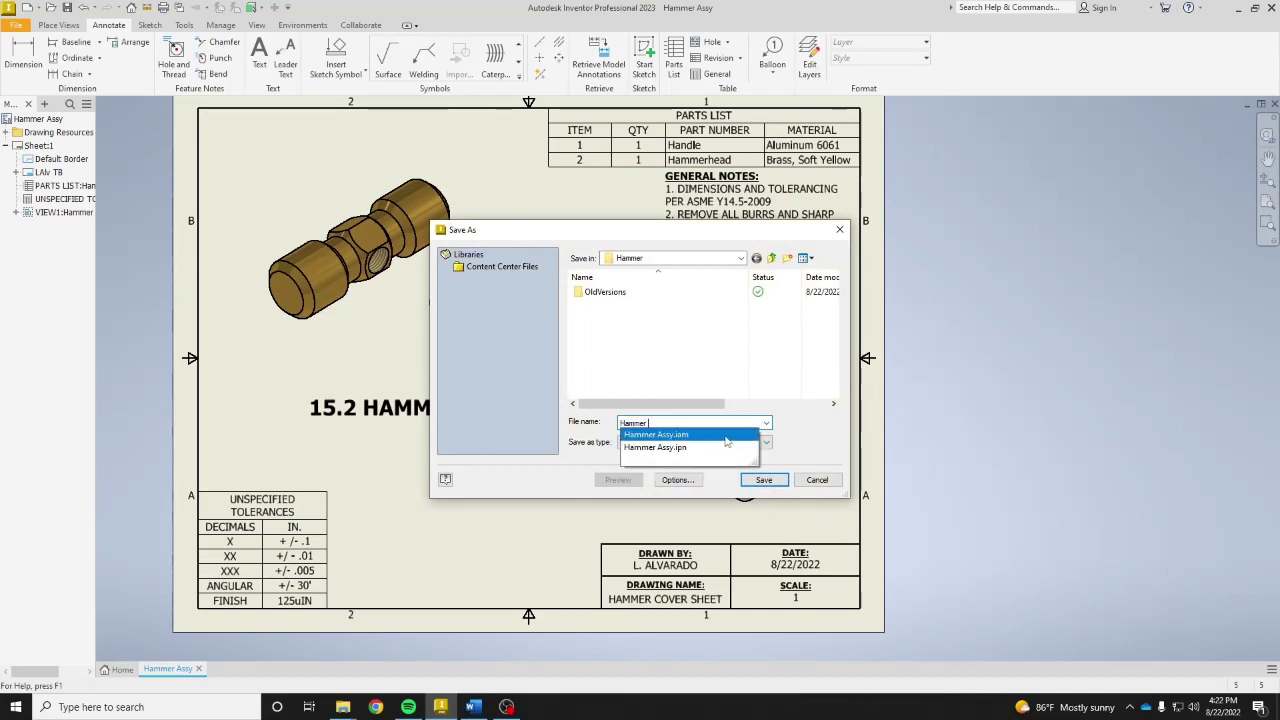